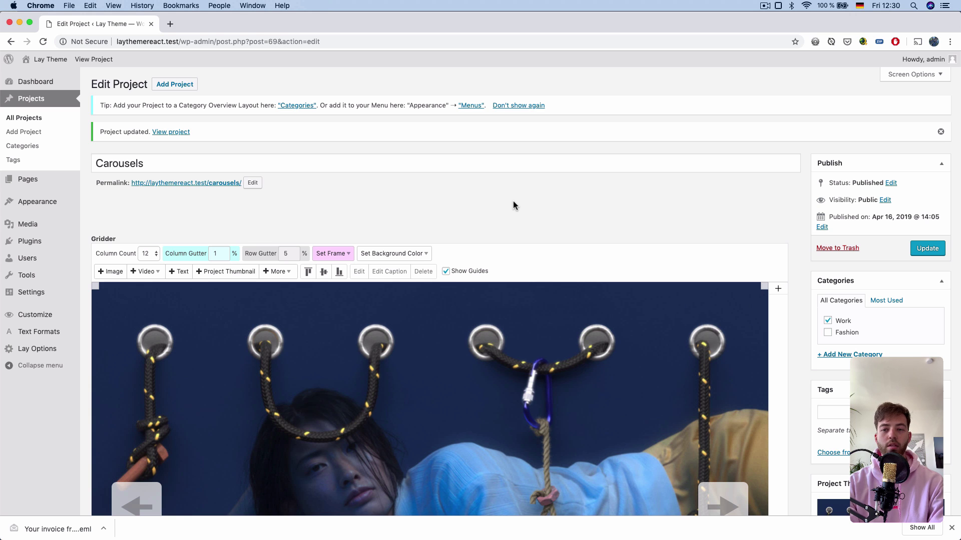
# Open the Edit Carousel dialog for the five-image carousel in the Gridder.
pyautogui.scroll(-5, 516, 224)
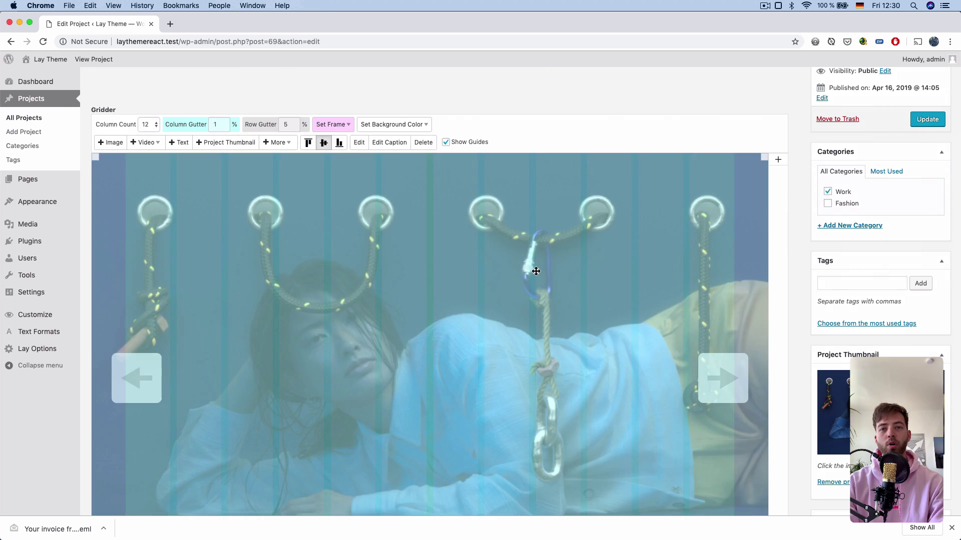
pyautogui.click(536, 272)
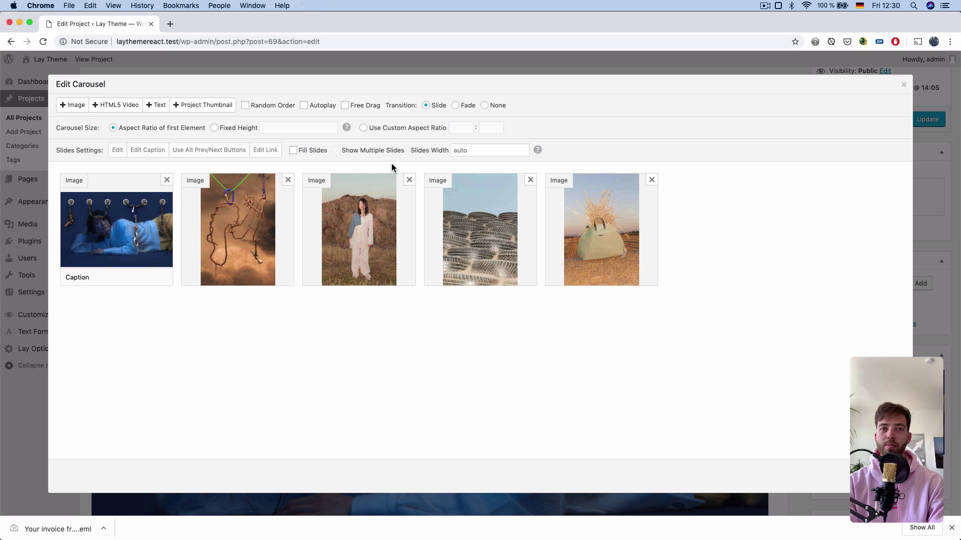
# Set the carousel to Fixed Height 100vh and update the project.
pyautogui.click(215, 128)
pyautogui.click(277, 128)
pyautogui.write('1')
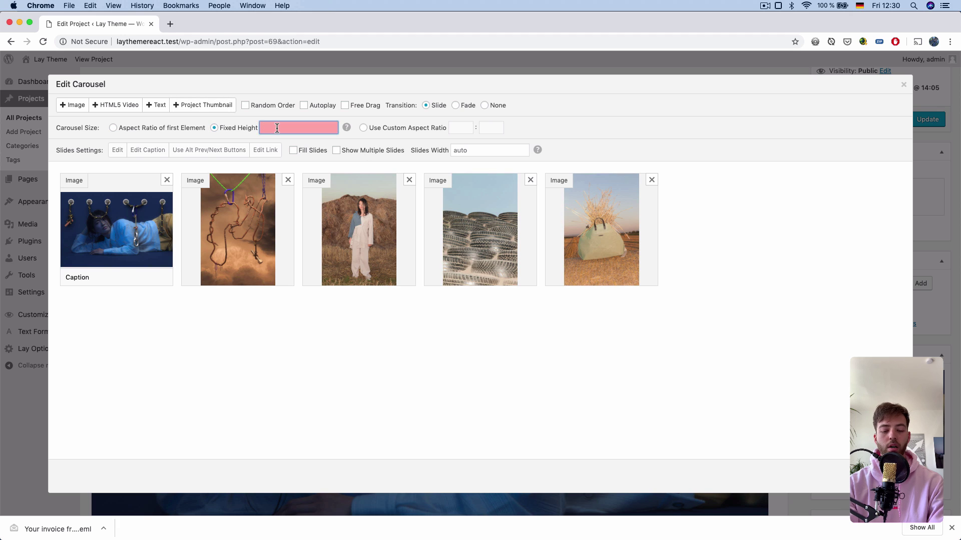
pyautogui.write('00vh')
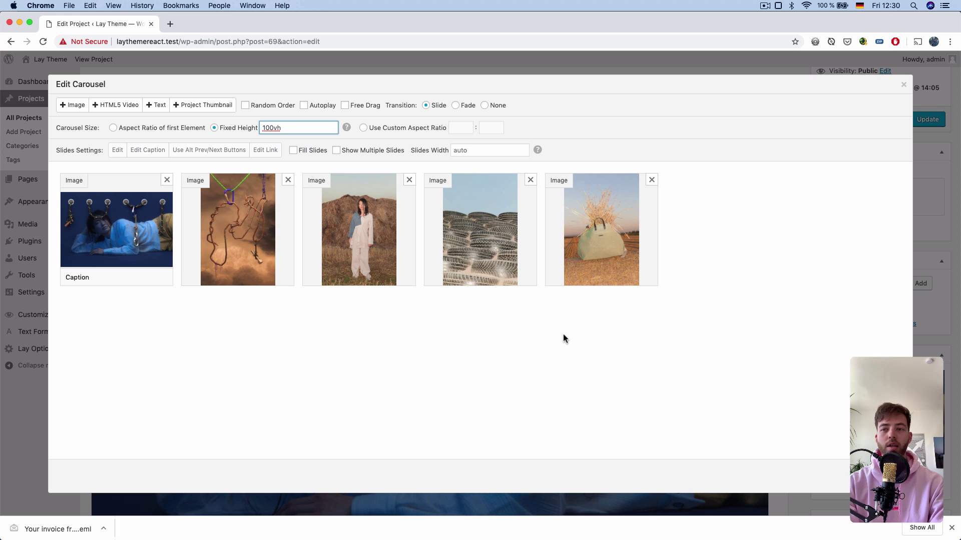
pyautogui.press('Return')
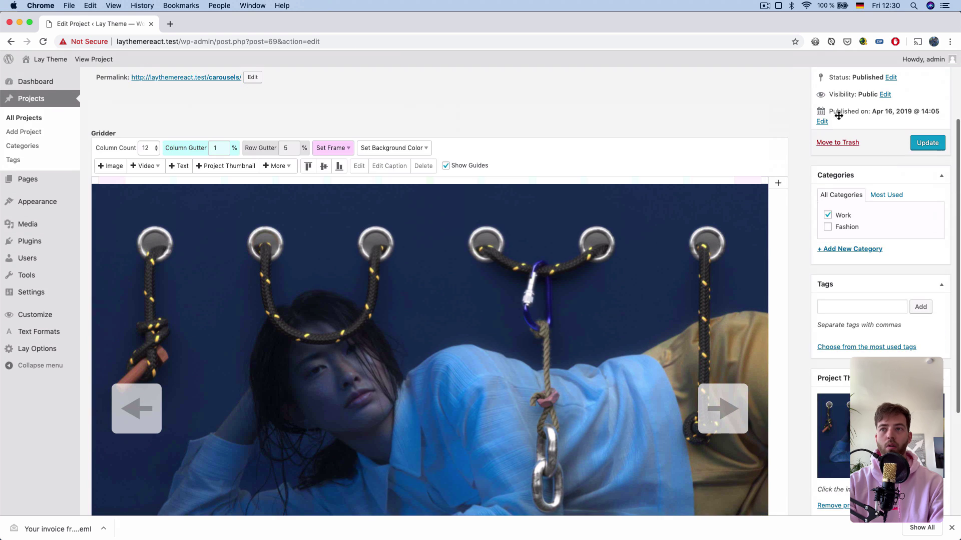
pyautogui.click(919, 141)
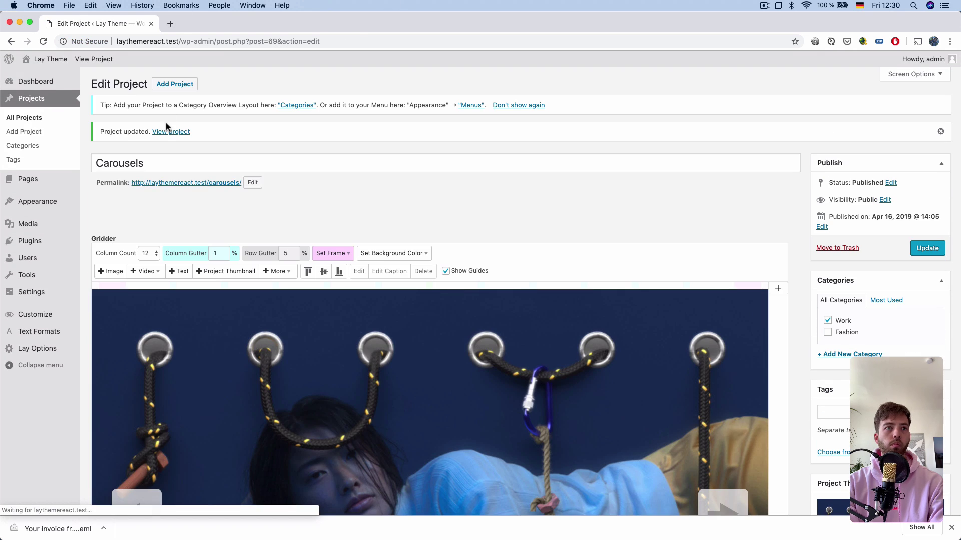
# View the live project, advance two slides, and return to the editor.
pyautogui.click(170, 127)
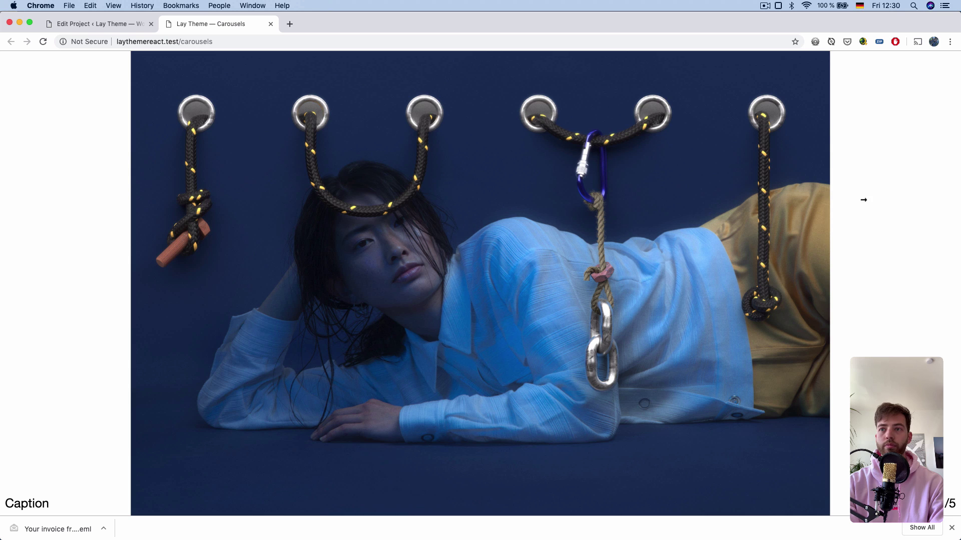
pyautogui.click(864, 199)
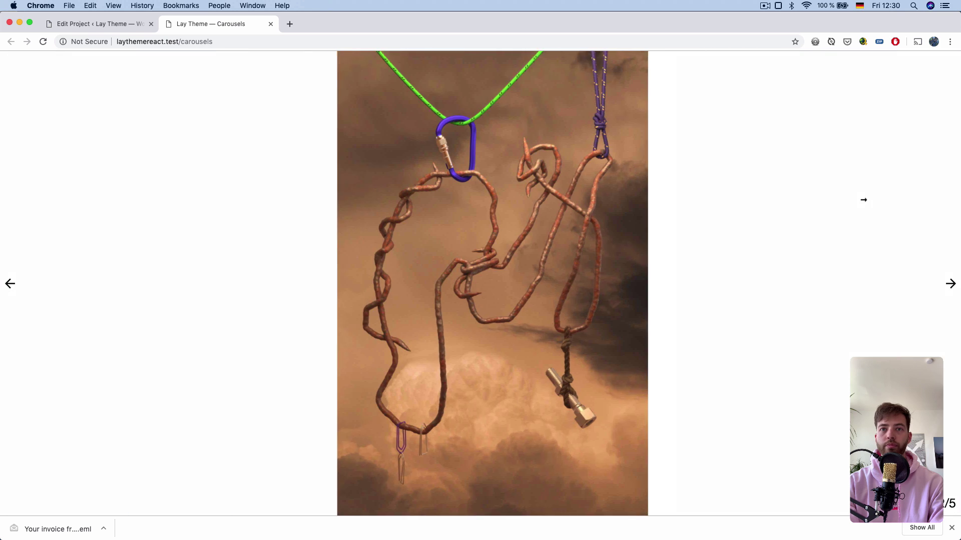
pyautogui.click(862, 199)
pyautogui.click(130, 24)
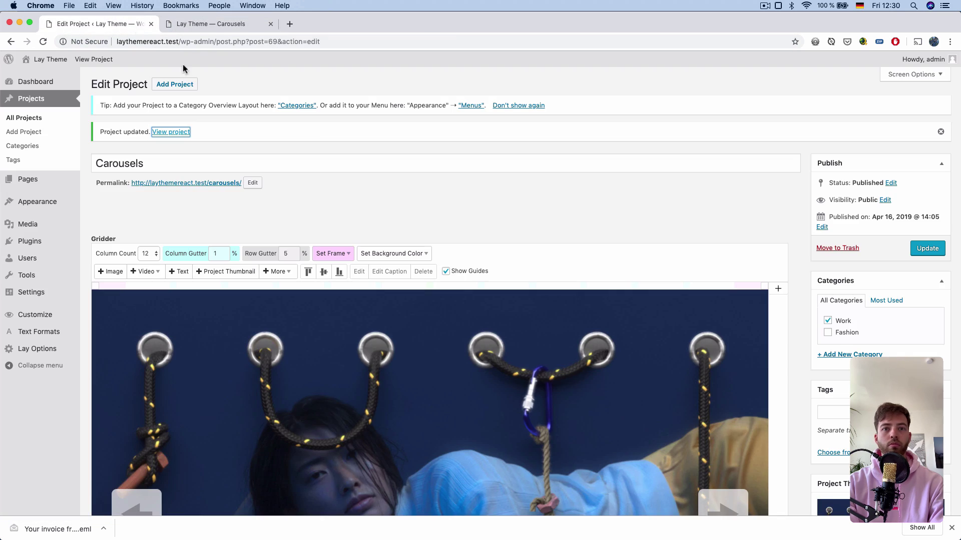
# Enable Fill Slides in the carousel settings and update the project.
pyautogui.click(448, 352)
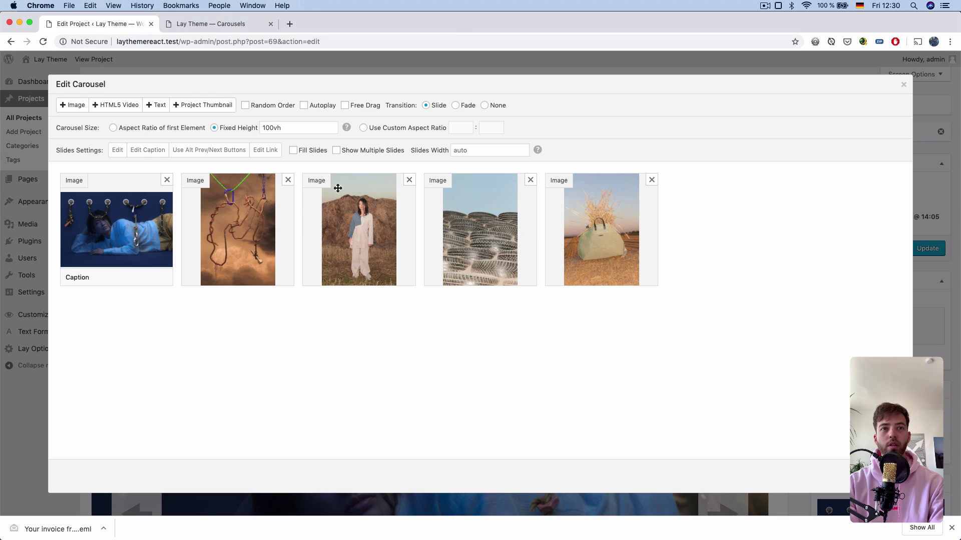
pyautogui.click(314, 151)
pyautogui.click(944, 288)
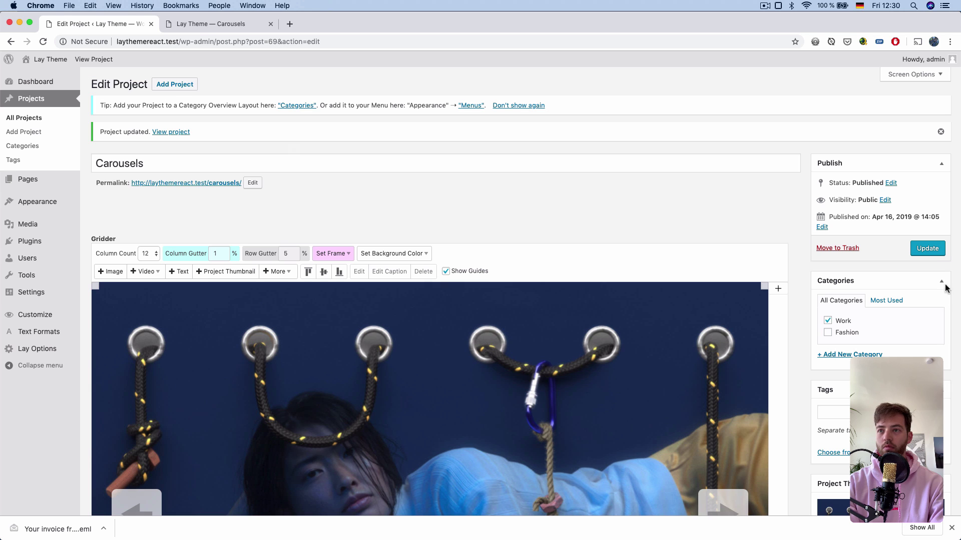
pyautogui.click(927, 248)
# Reload the live page, advance to the rusty chains slide, then reopen Edit Carousel.
pyautogui.click(211, 23)
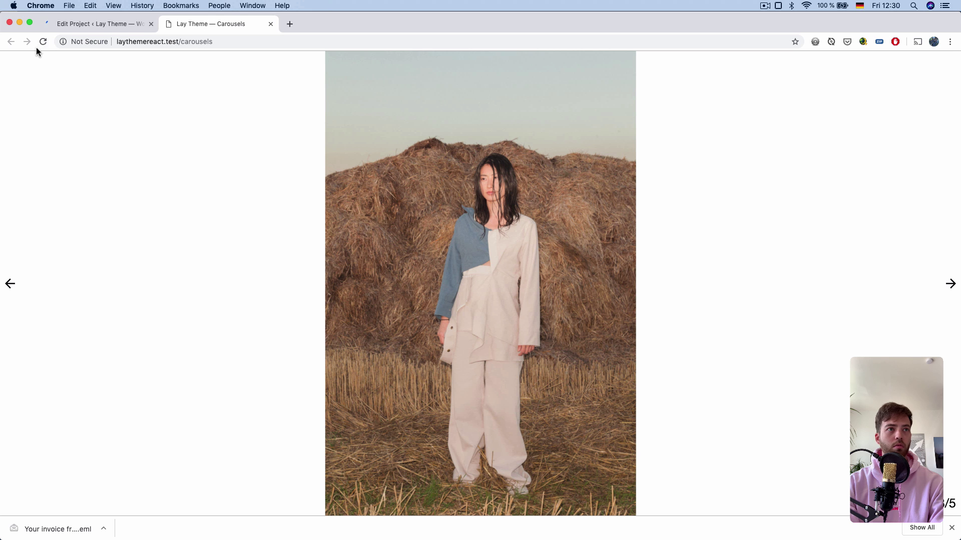
pyautogui.click(37, 45)
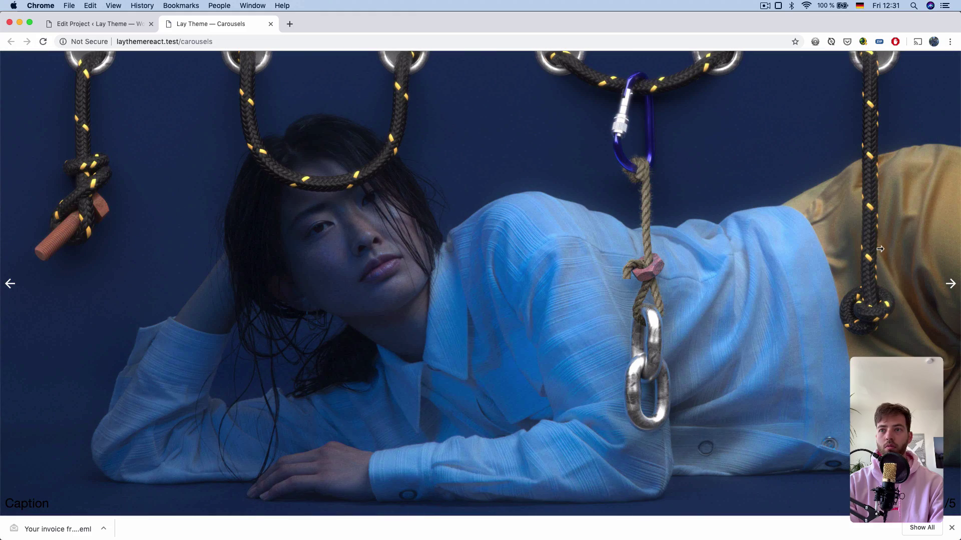
pyautogui.click(880, 249)
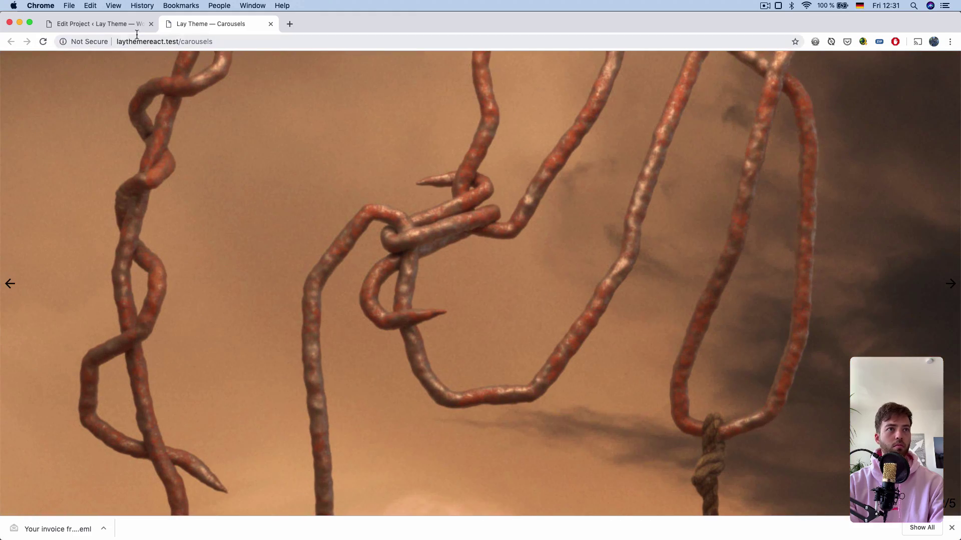
pyautogui.click(128, 26)
pyautogui.click(385, 346)
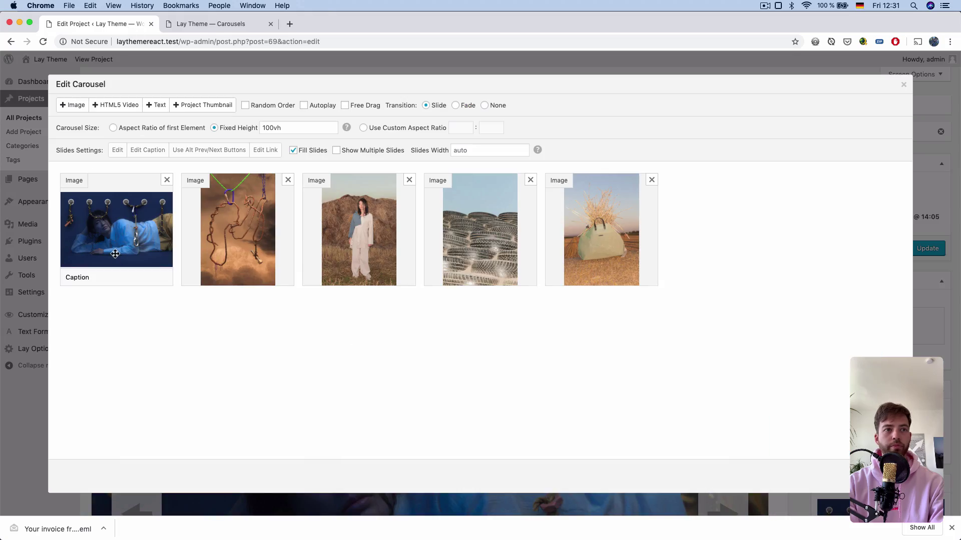
# Confirm the first slide's Use Alt Prev/Next Buttons setting and check its arrows live.
pyautogui.click(114, 238)
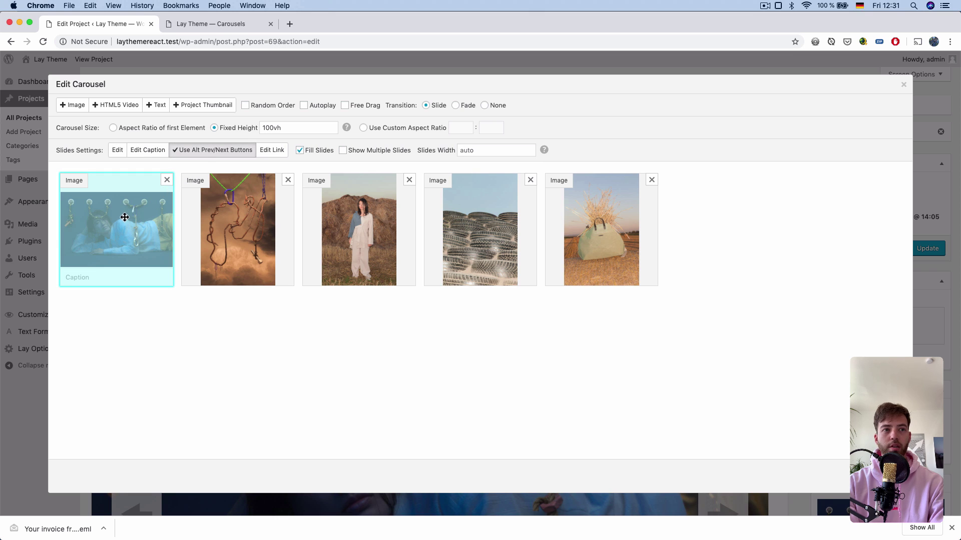
pyautogui.click(196, 25)
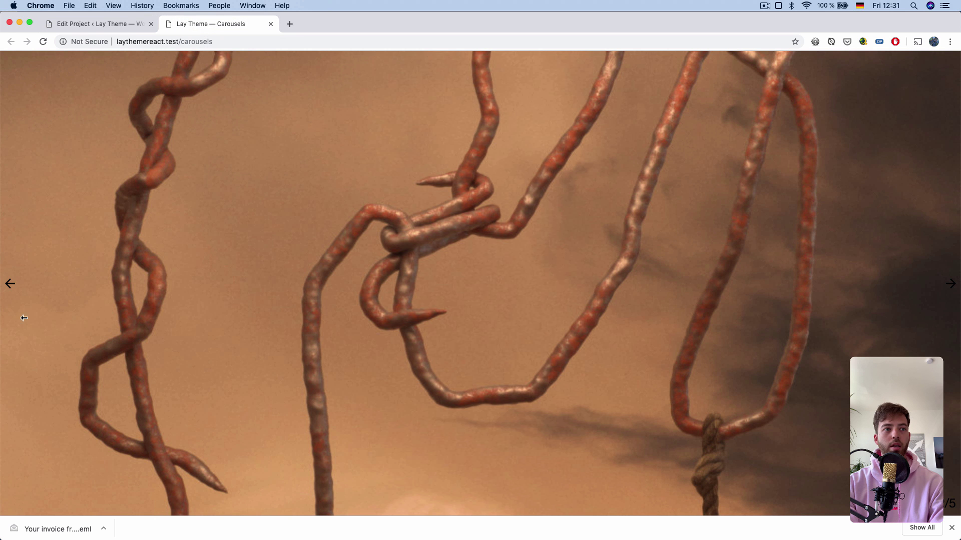
pyautogui.click(12, 286)
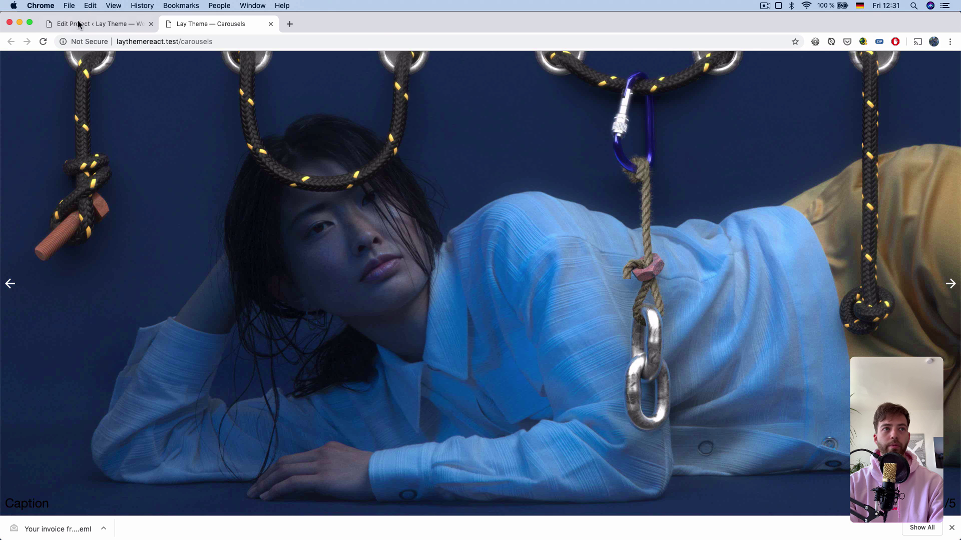
pyautogui.click(74, 24)
# Close Edit Carousel and look up the alternative next-button setting in Carousel Addon.
pyautogui.click(25, 171)
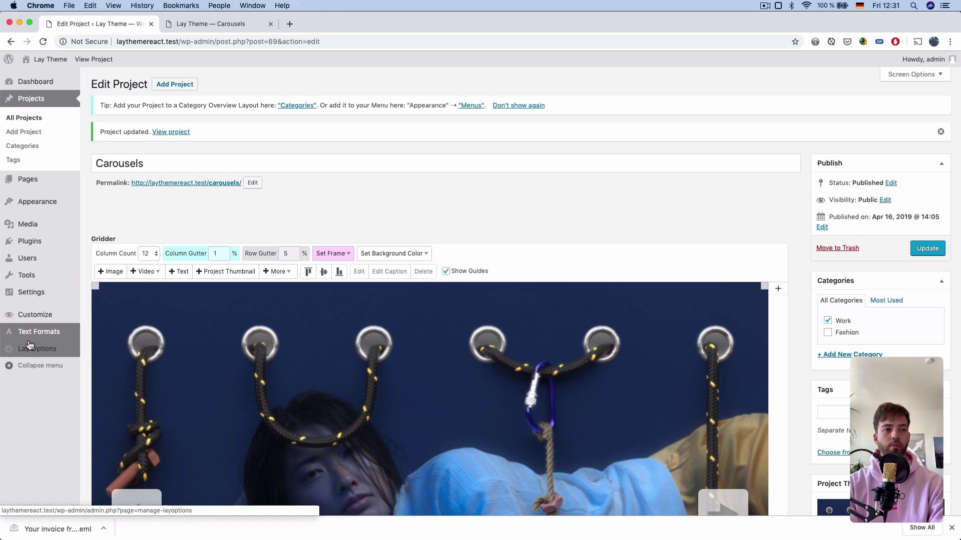
pyautogui.moveTo(29, 349)
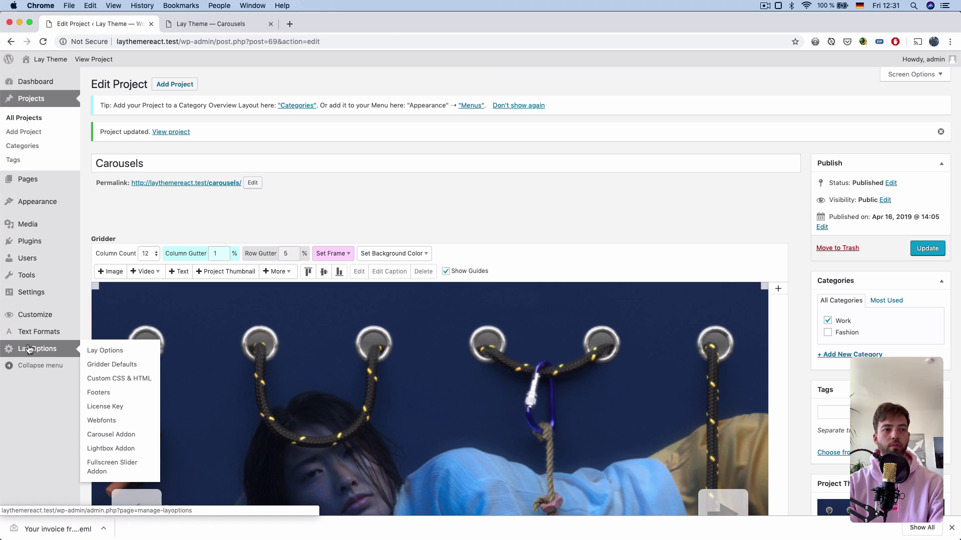
pyautogui.click(111, 435)
pyautogui.scroll(-20, 262, 405)
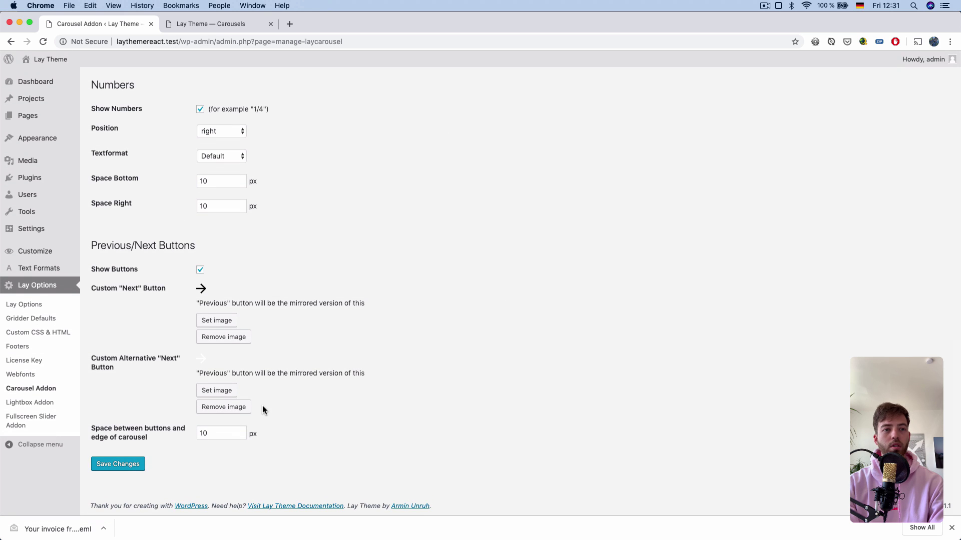
pyautogui.moveTo(93, 359); pyautogui.dragTo(139, 372)
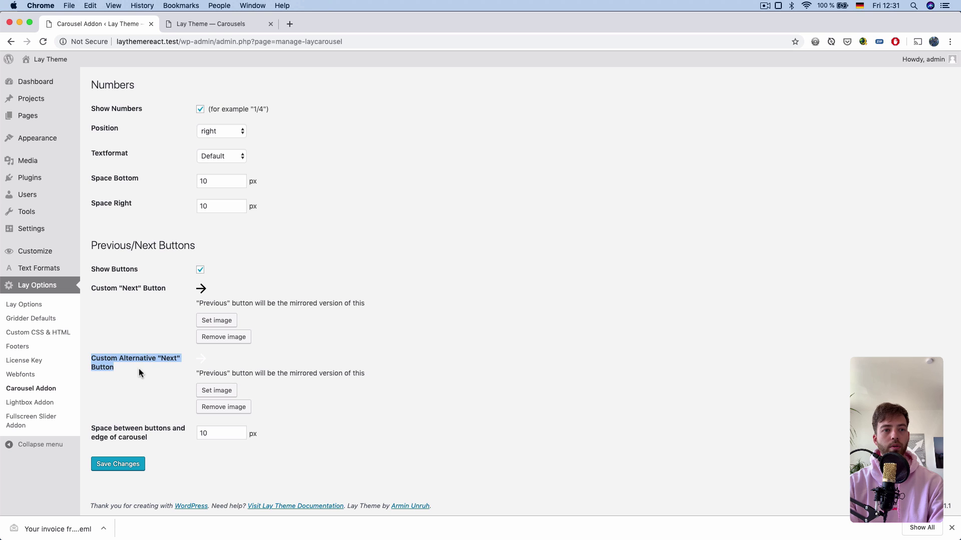
# Reopen the Carousels project and inspect the live slide's Caption and 1/5 counter.
pyautogui.click(55, 100)
pyautogui.click(373, 185)
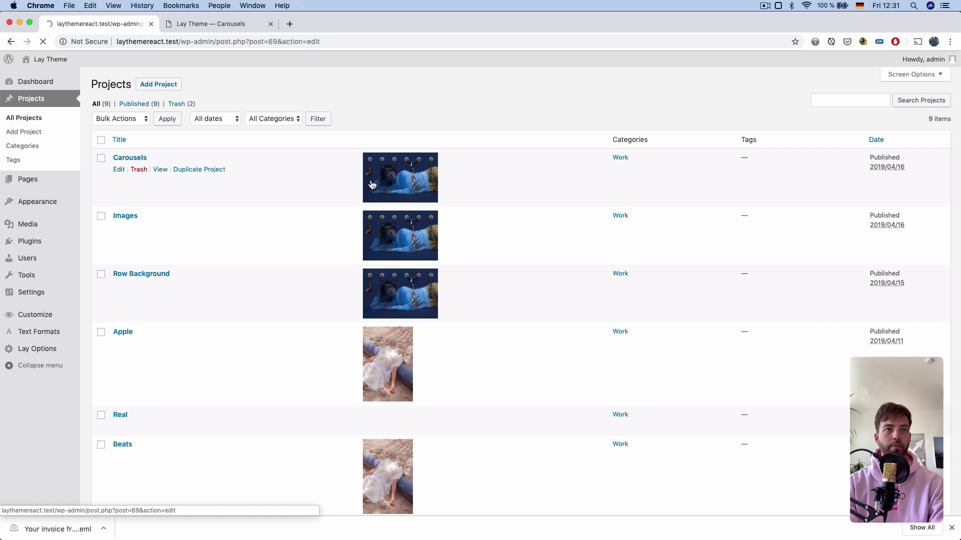
pyautogui.click(226, 22)
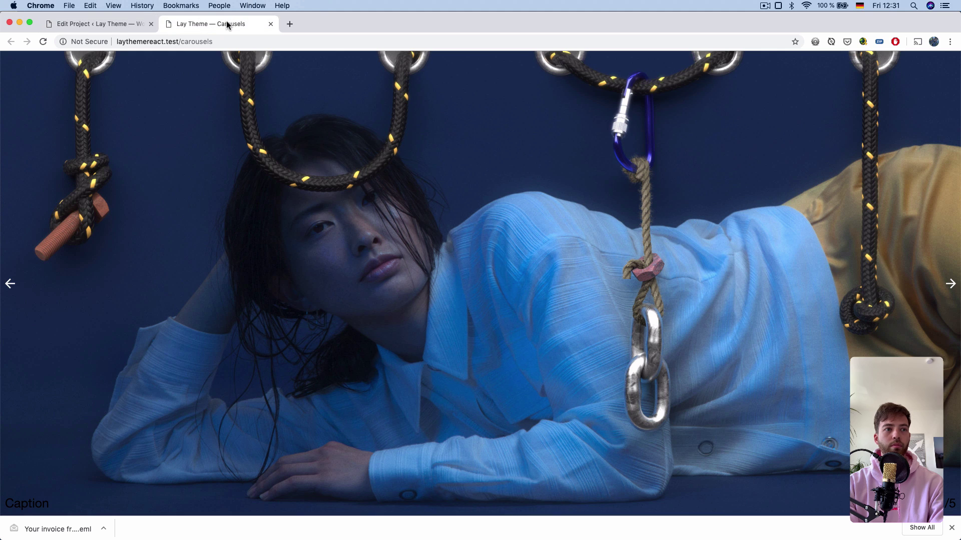
pyautogui.doubleClick(27, 502)
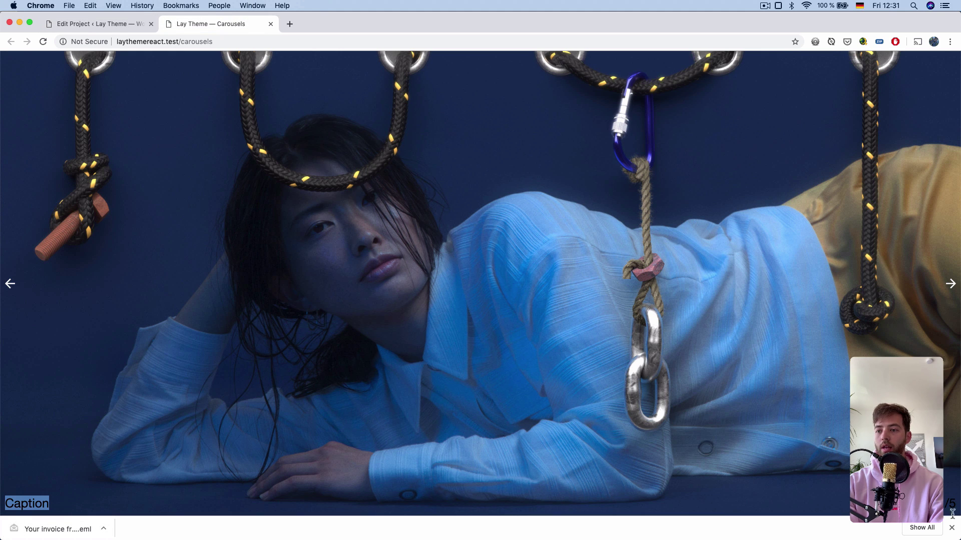
pyautogui.click(952, 528)
pyautogui.tripleClick(946, 529)
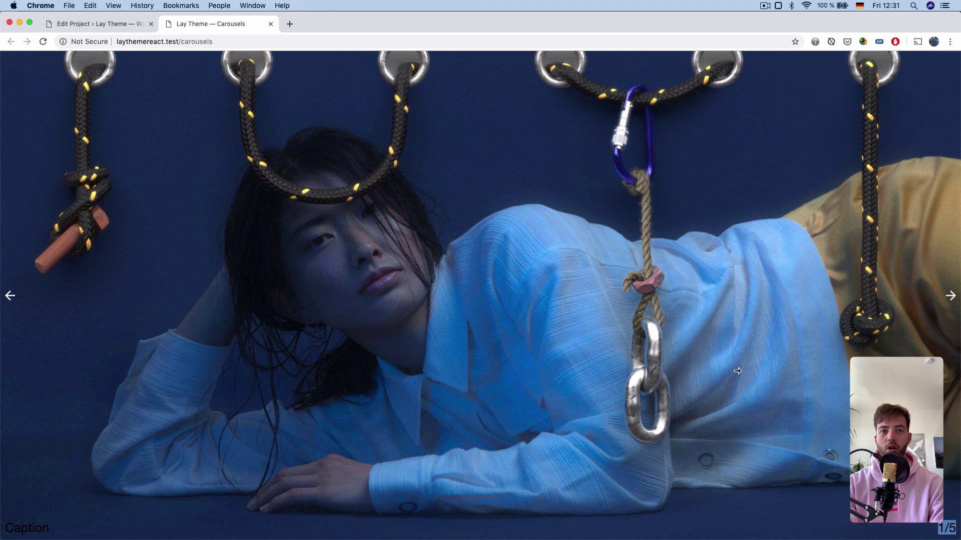
# Keep Carousel Addon's Position of Captions on On top of Carousel, then return to the live carousel.
pyautogui.click(133, 24)
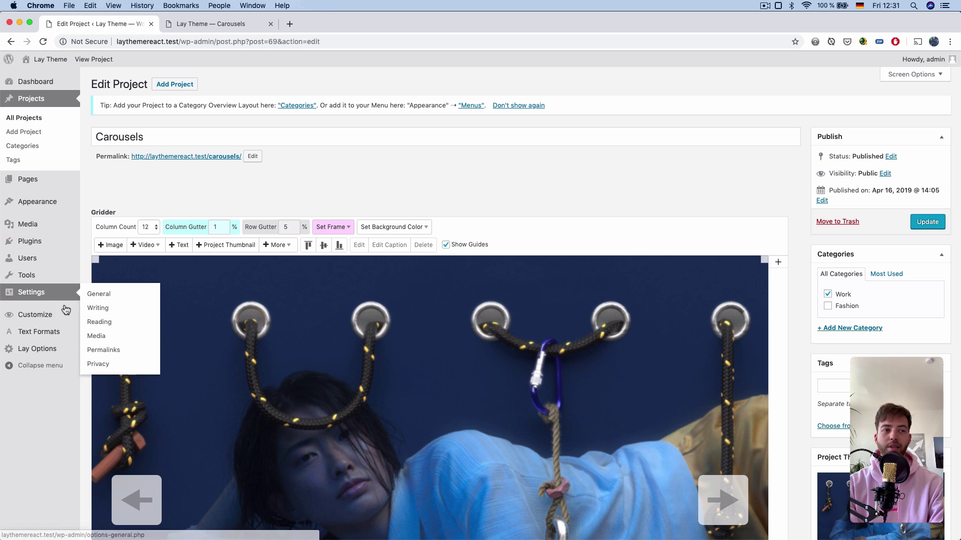
pyautogui.moveTo(50, 348)
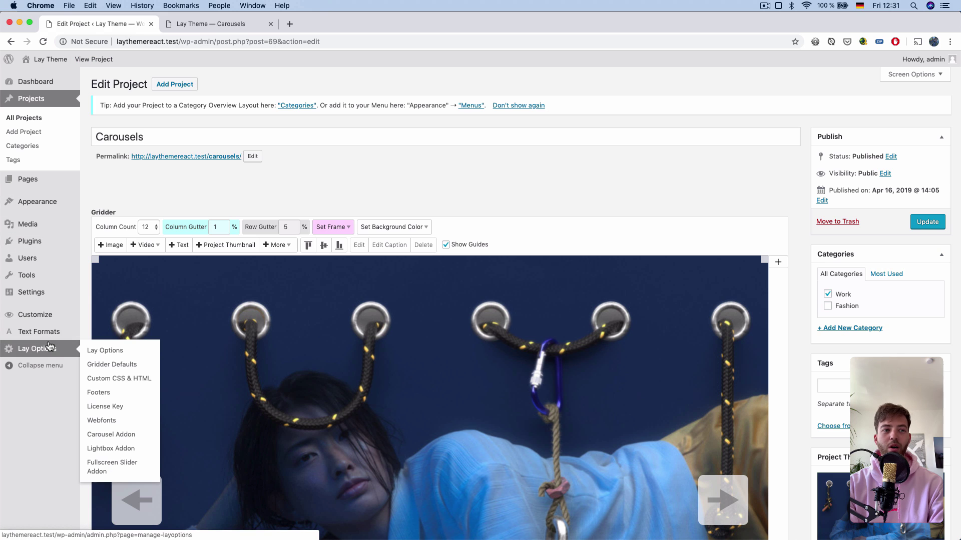
pyautogui.click(112, 434)
pyautogui.click(230, 215)
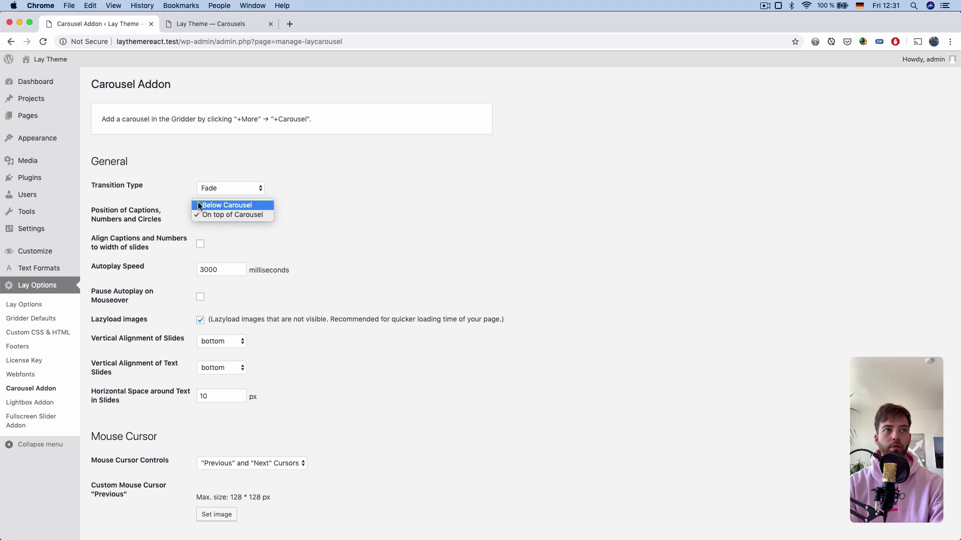
pyautogui.click(13, 46)
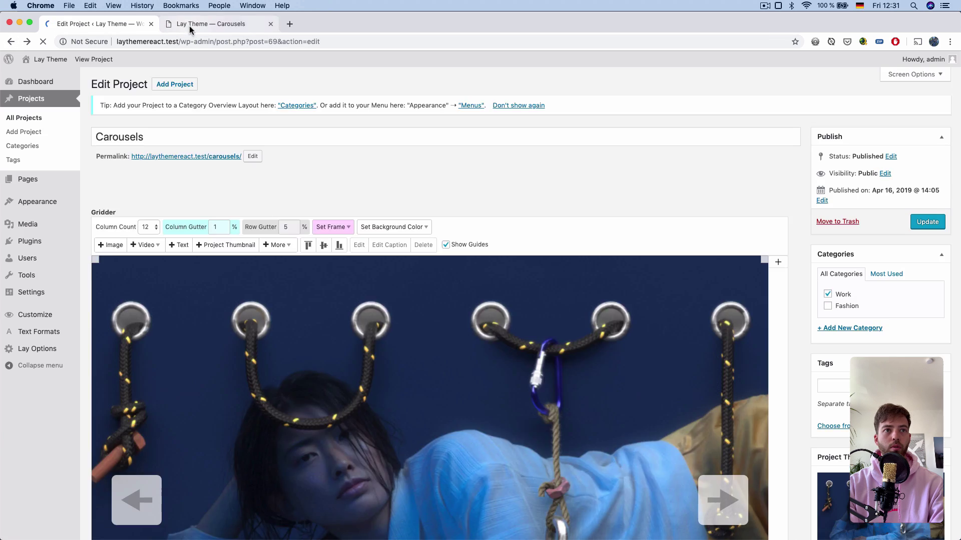
pyautogui.click(189, 26)
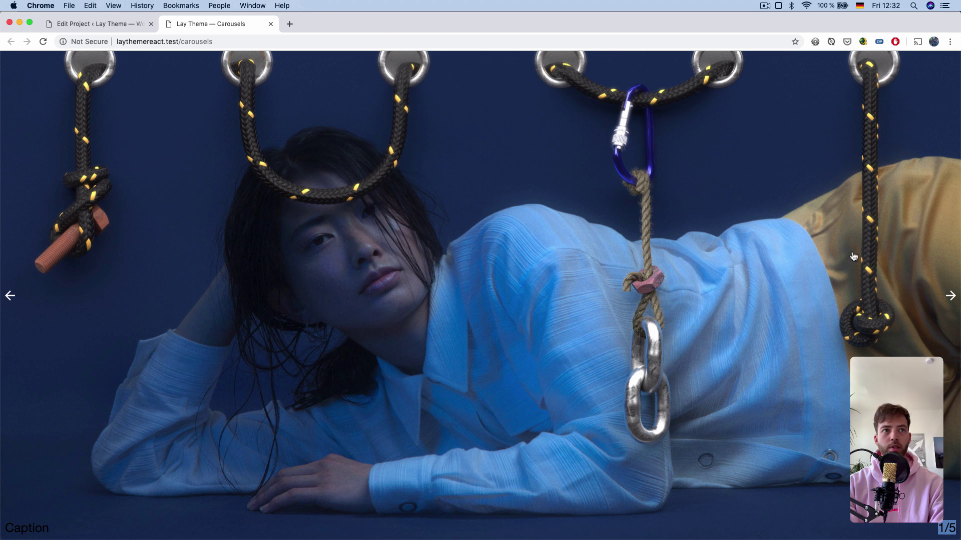
# In DevTools, test removing alt-buttons from lay-carousel-wrap's classes, then undo it.
pyautogui.rightClick(159, 140)
pyautogui.click(176, 225)
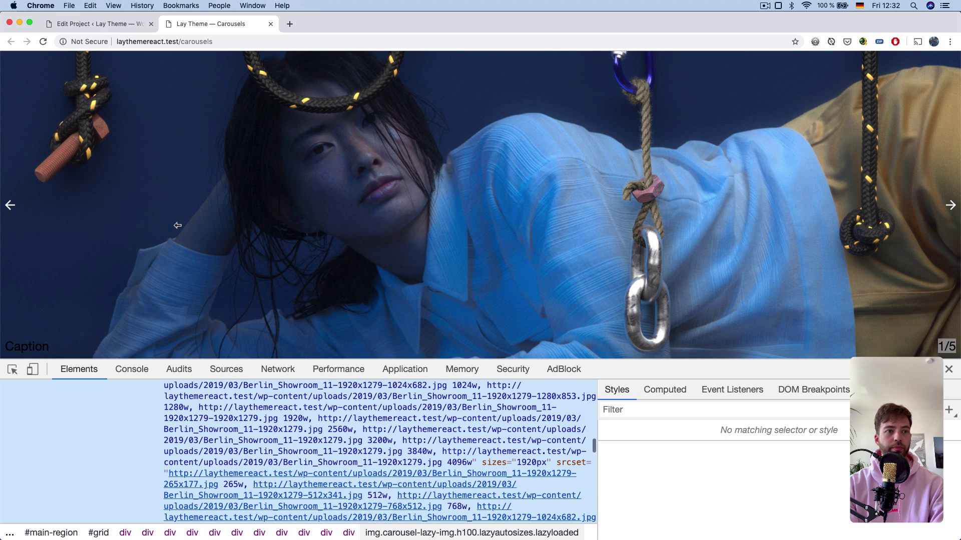
pyautogui.scroll(8, 104, 428)
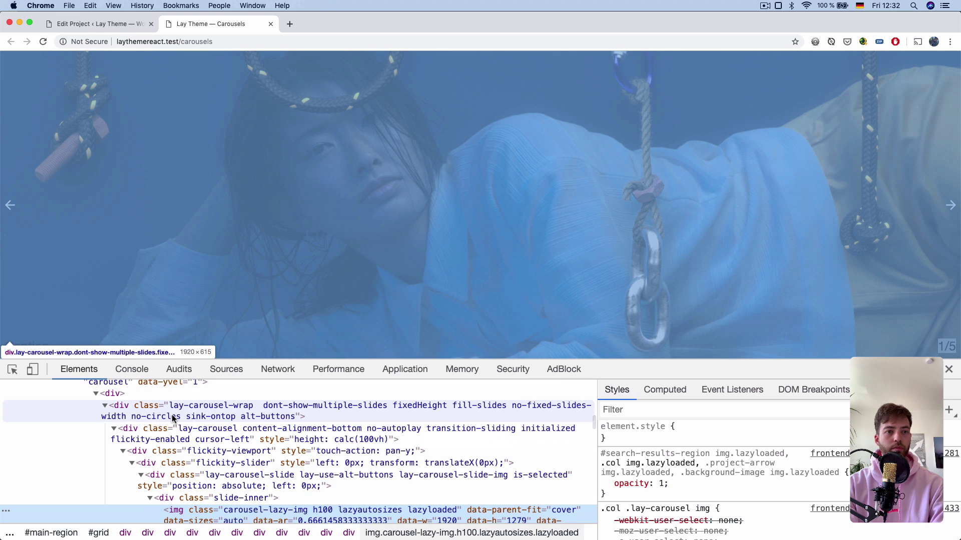
pyautogui.click(173, 414)
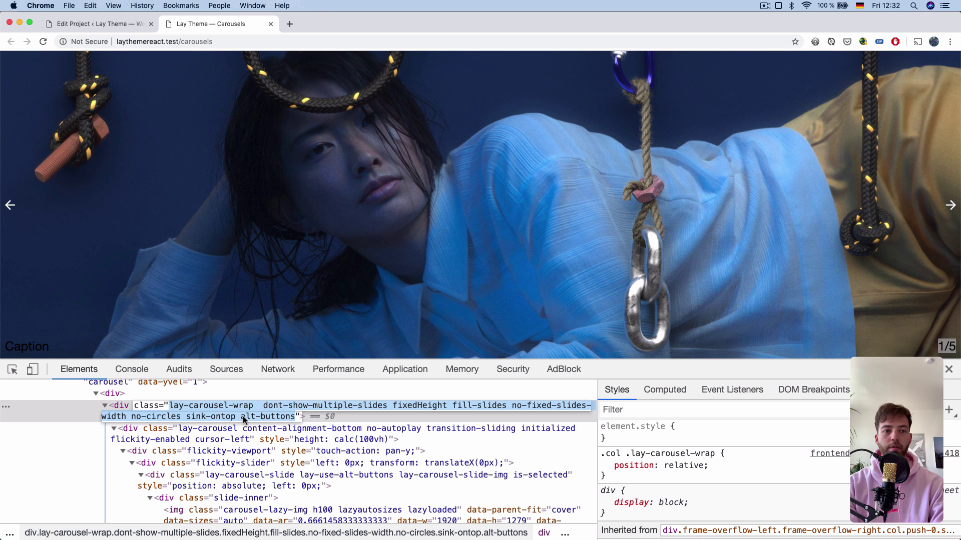
pyautogui.doubleClick(242, 416)
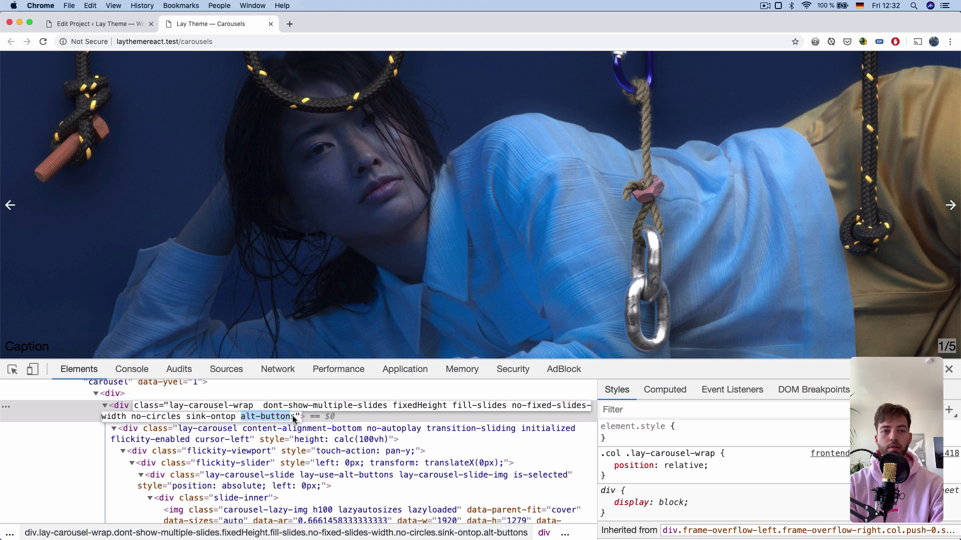
pyautogui.press('BackSpace')
pyautogui.press('Return')
pyautogui.click(950, 205)
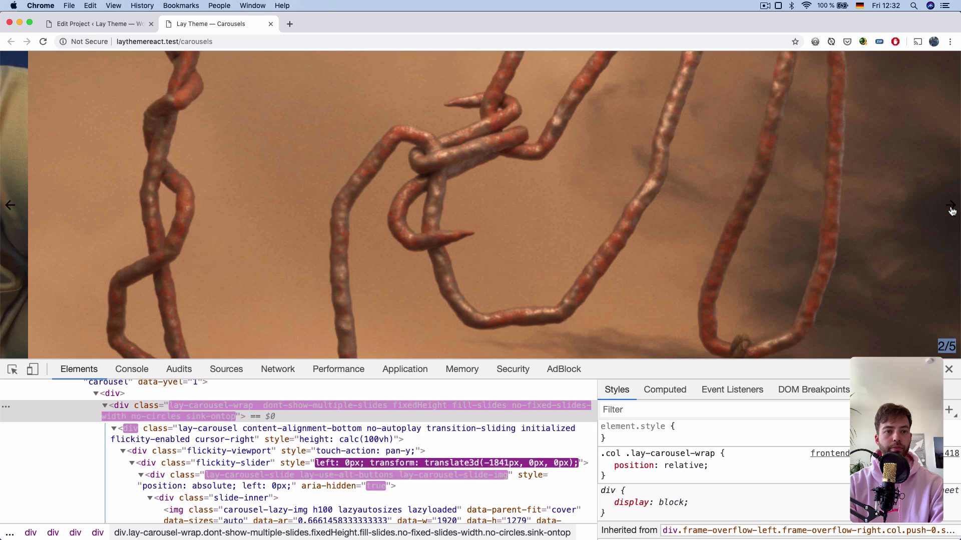
pyautogui.hotkey('ctrl', 'z')
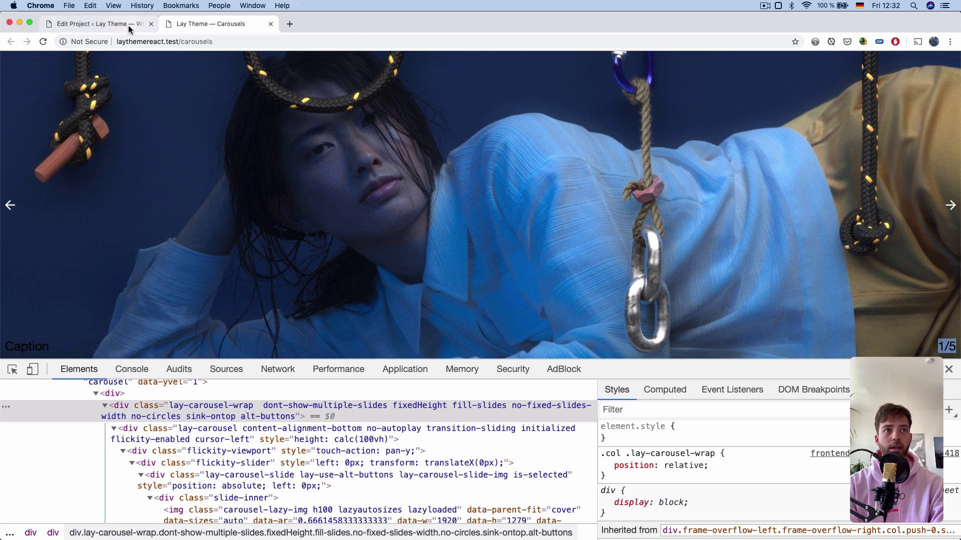
# Start a Custom CSS rule with .alt-buttons in Lay Options > Custom CSS & HTML.
pyautogui.click(126, 25)
pyautogui.moveTo(50, 348)
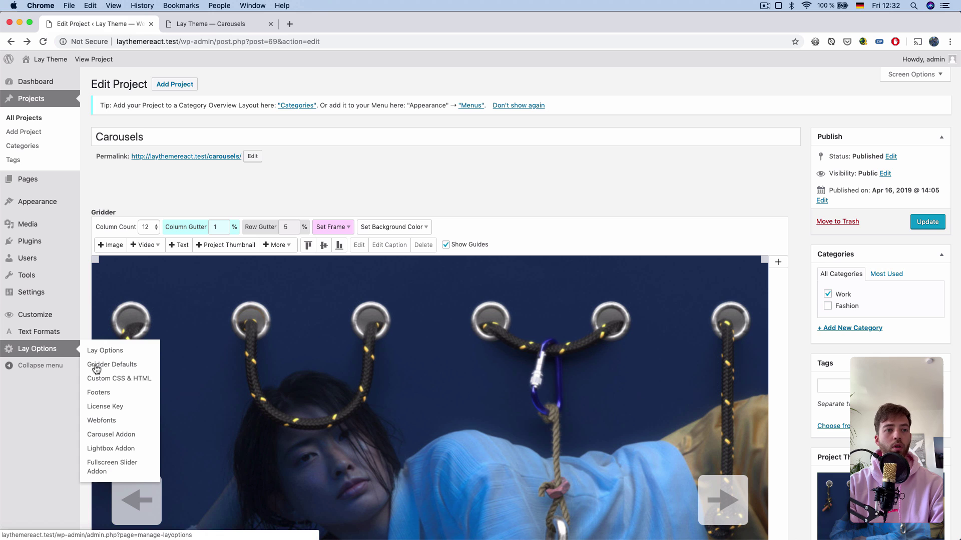
pyautogui.click(102, 378)
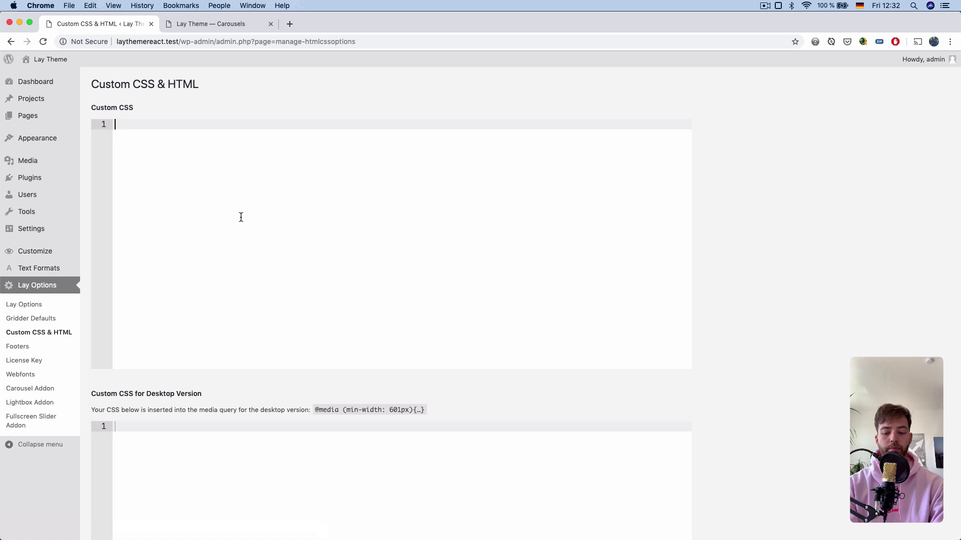
pyautogui.write('.alt-butt')
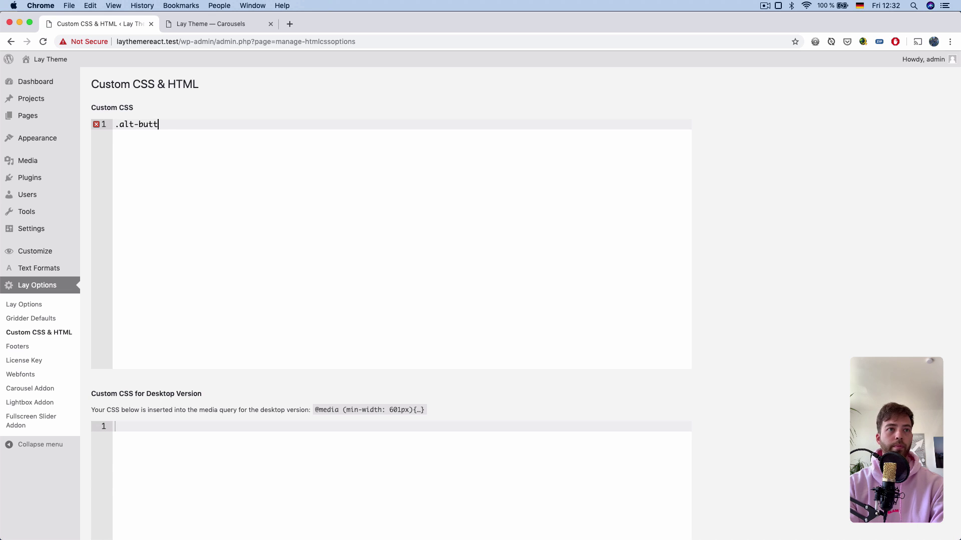
pyautogui.write('ons')
# Inspect the live Caption element and select its single-caption-inner class name.
pyautogui.click(215, 25)
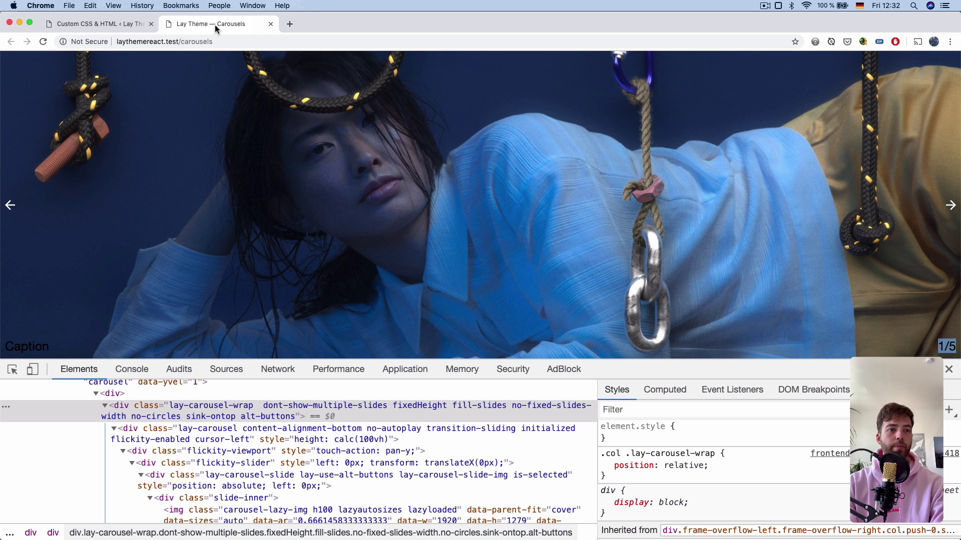
pyautogui.click(13, 369)
pyautogui.click(23, 347)
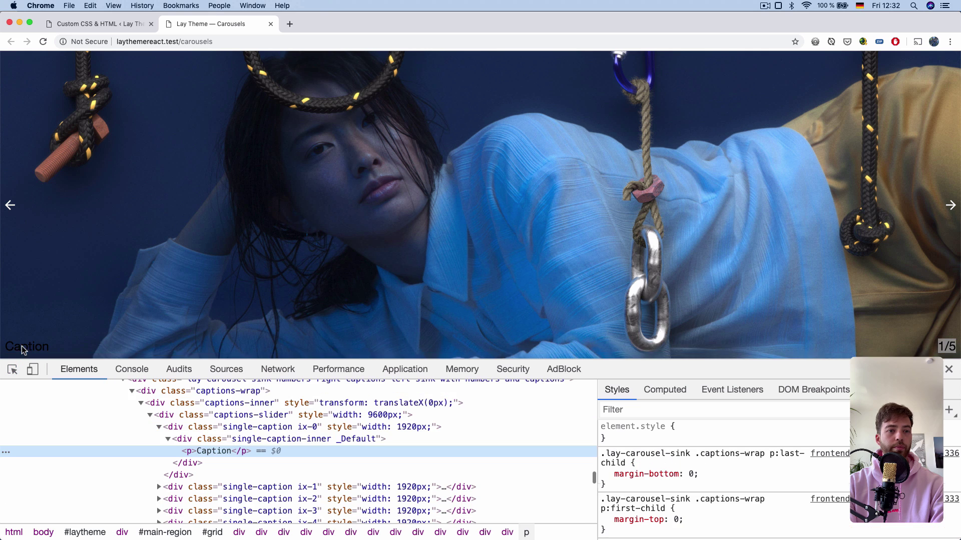
pyautogui.doubleClick(248, 439)
pyautogui.moveTo(232, 440); pyautogui.dragTo(326, 441)
pyautogui.press('super+c')
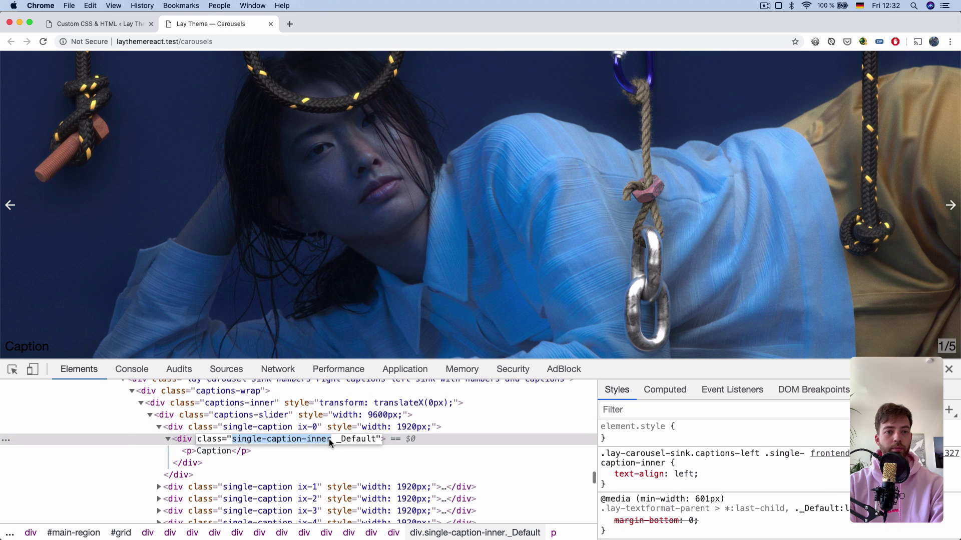
# Write .alt-buttons .single-caption-inner { color: white!important; } in Custom CSS and copy it.
pyautogui.click(129, 25)
pyautogui.write('.alt-buttons .')
pyautogui.press('super+v')
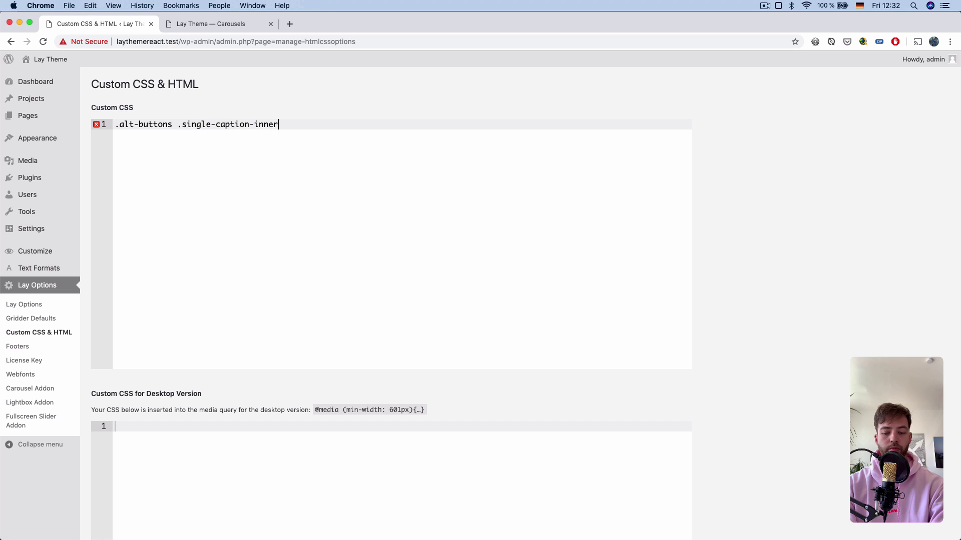
pyautogui.write('{')
pyautogui.press('Return')
pyautogui.write('color: white!')
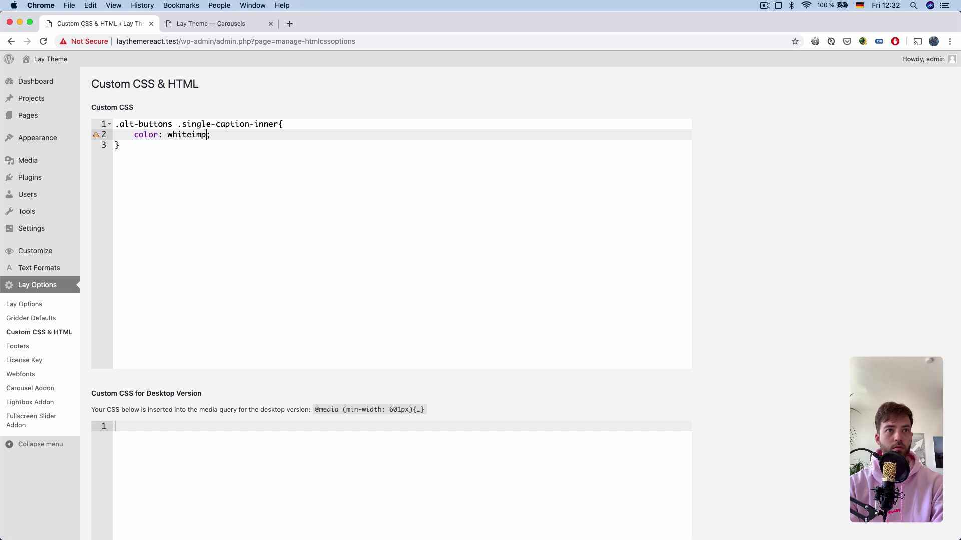
pyautogui.write('i')
pyautogui.press('BackSpace')
pyautogui.write('!i')
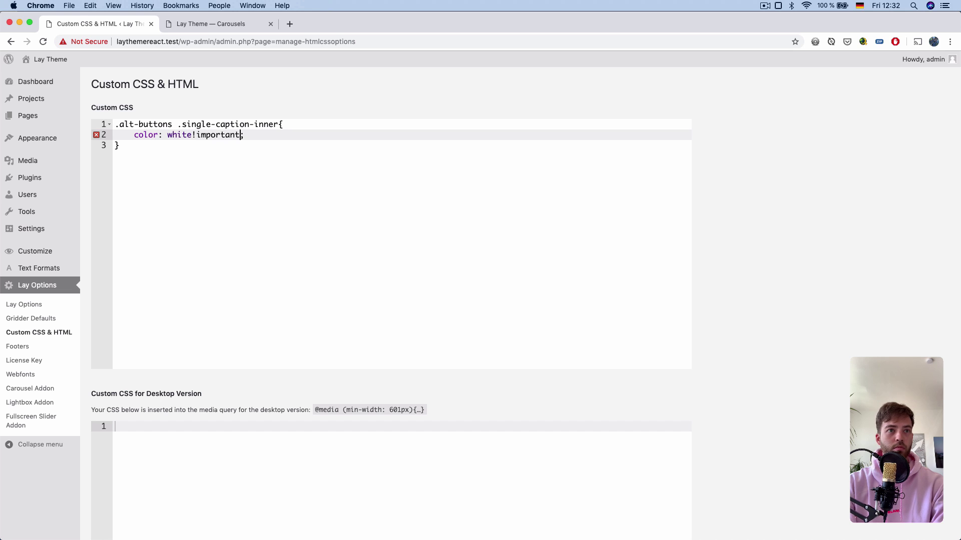
pyautogui.moveTo(134, 149); pyautogui.dragTo(98, 122)
pyautogui.press('super+c')
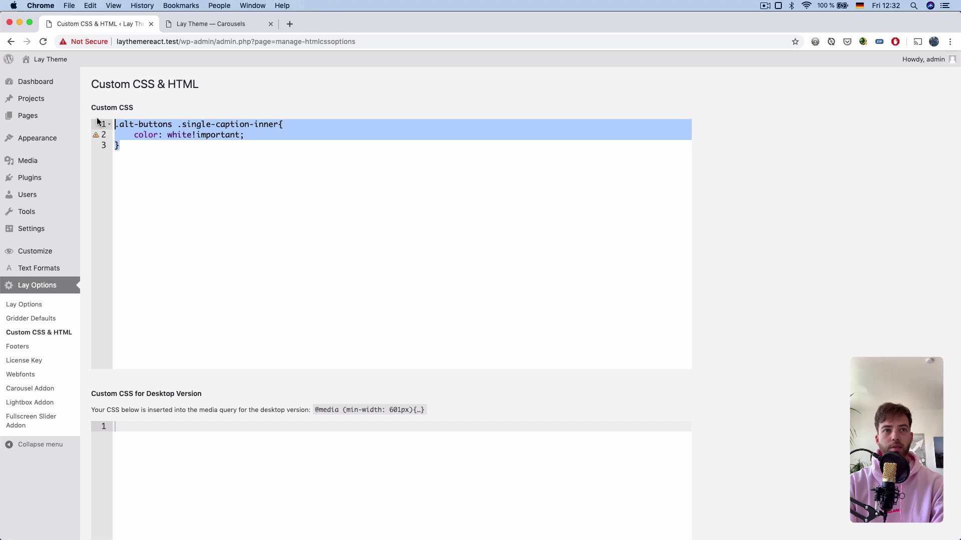
pyautogui.click(199, 193)
pyautogui.press('Return')
# Paste a duplicate rule, then inspect the 1/5 counter and copy its 'numbers' class.
pyautogui.press('super+v')
pyautogui.click(199, 24)
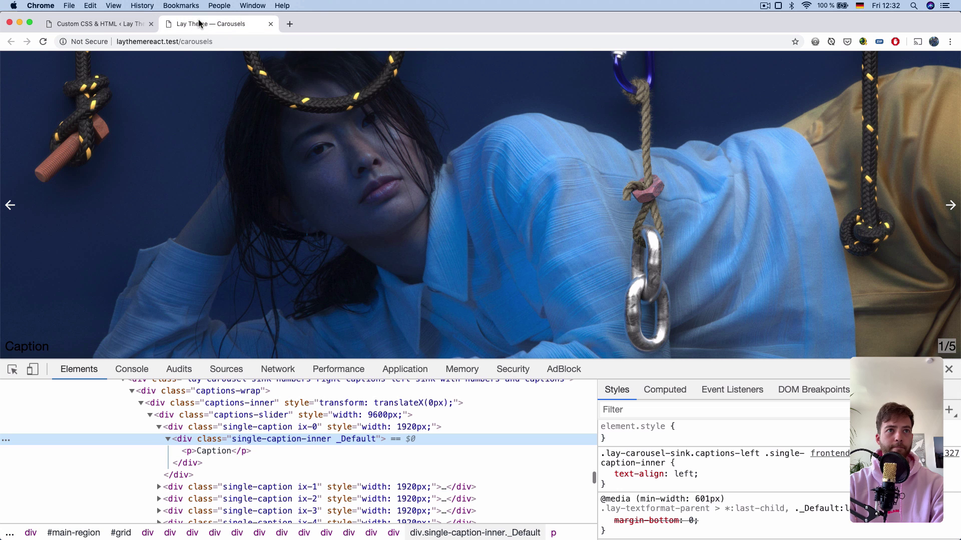
pyautogui.click(12, 369)
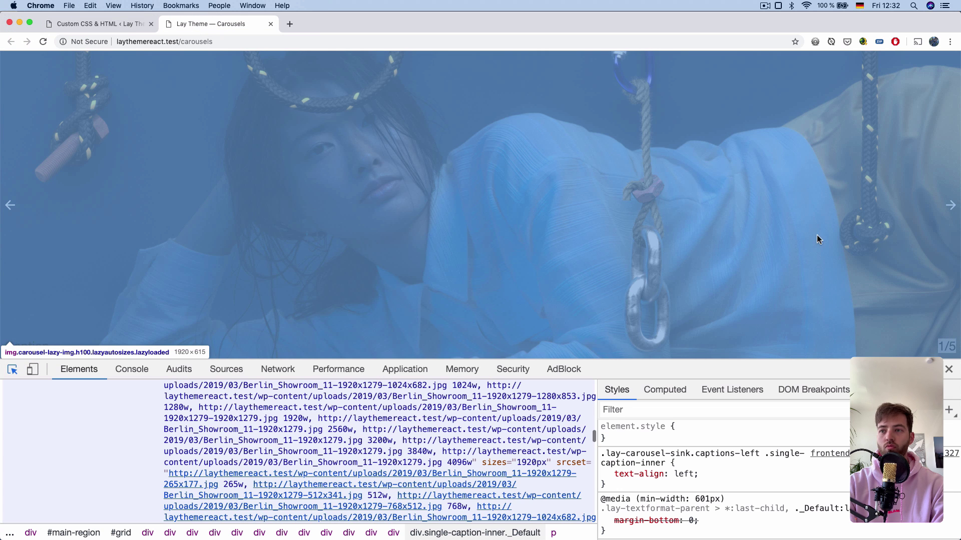
pyautogui.click(944, 346)
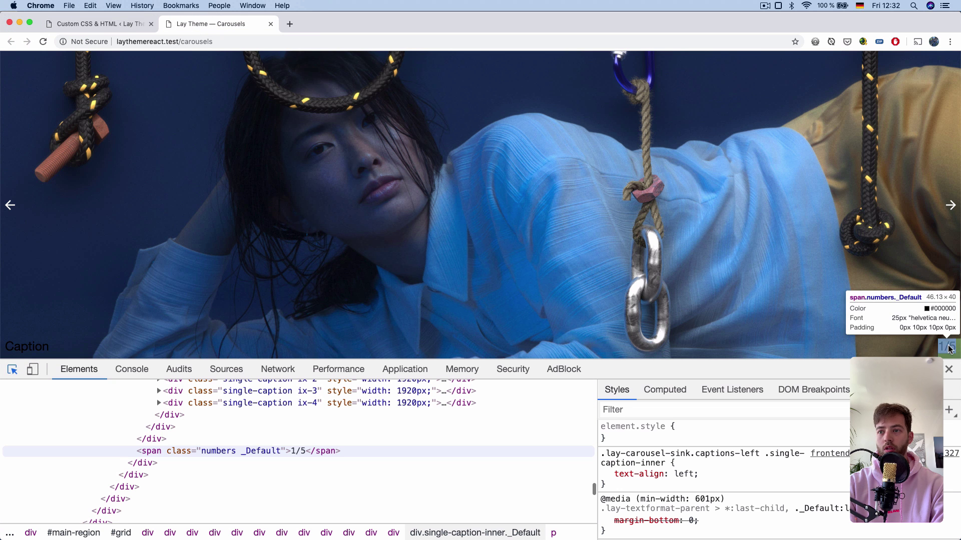
pyautogui.doubleClick(224, 450)
pyautogui.doubleClick(214, 452)
pyautogui.press('super+c')
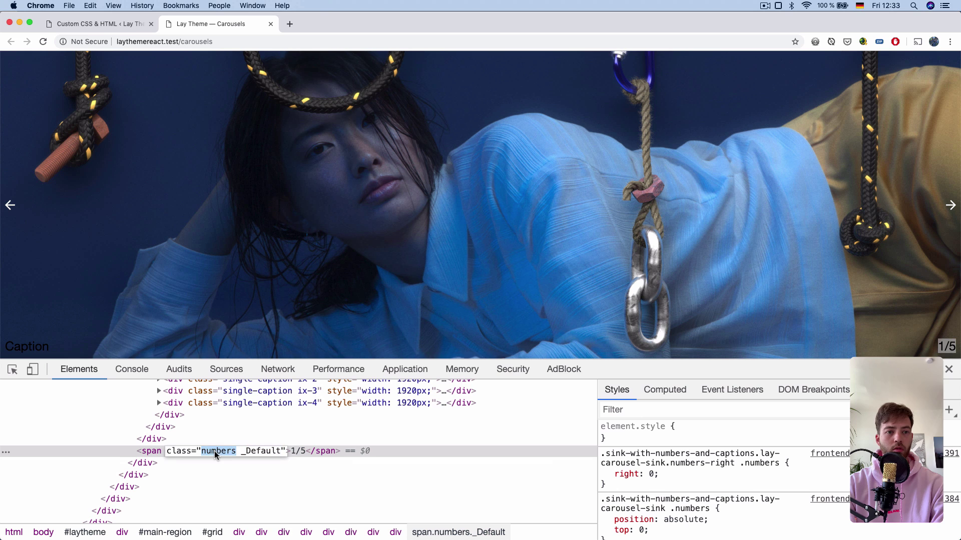
# Replace single-caption-inner with numbers in the second CSS rule and save the changes.
pyautogui.click(115, 26)
pyautogui.moveTo(182, 156); pyautogui.dragTo(274, 156)
pyautogui.press('super+v')
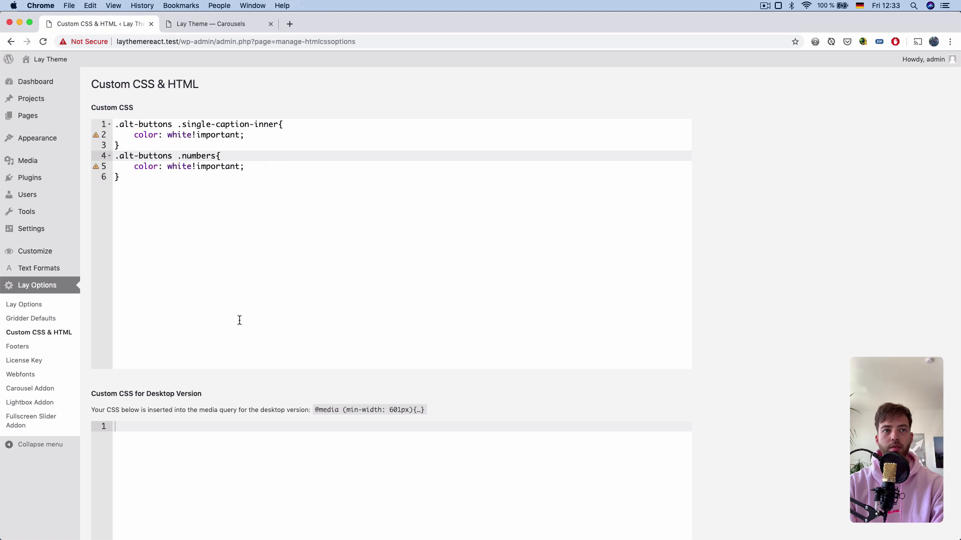
pyautogui.scroll(-15, 239, 320)
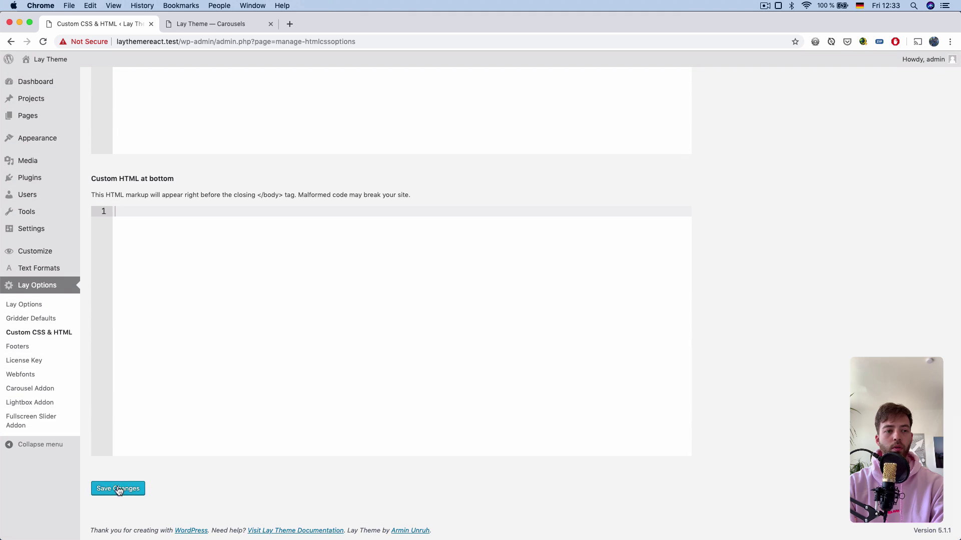
pyautogui.click(118, 489)
# Reload the live carousel, close DevTools, step through slides, then return to Custom CSS & HTML.
pyautogui.click(193, 26)
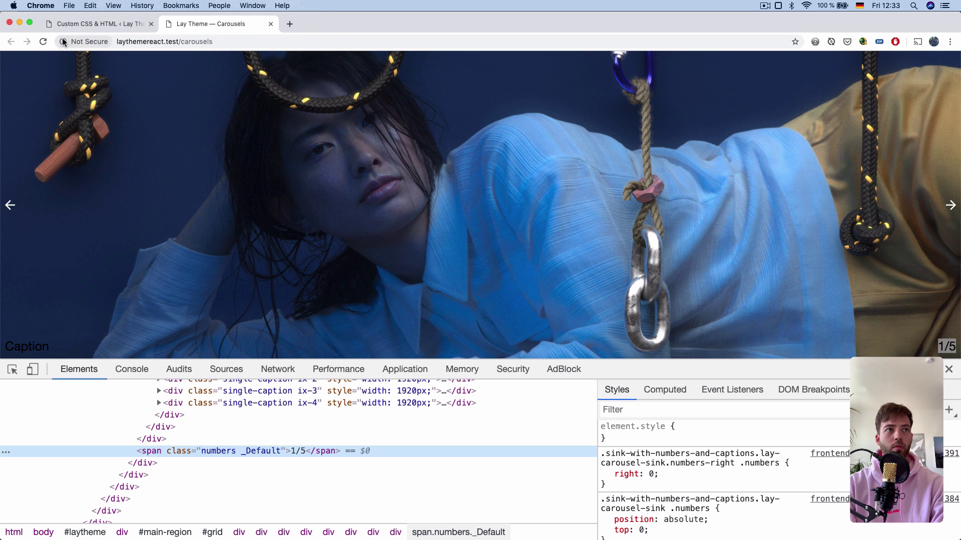
pyautogui.click(43, 42)
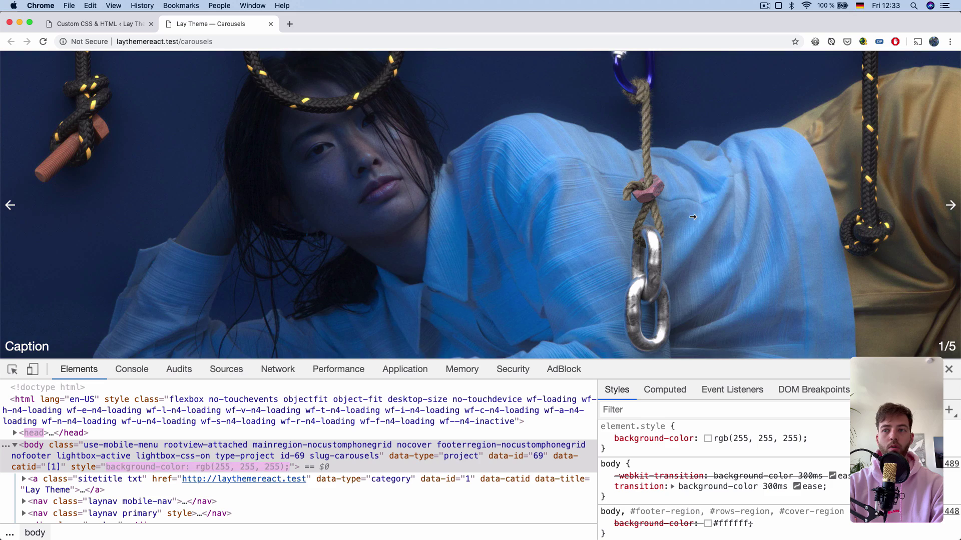
pyautogui.click(948, 370)
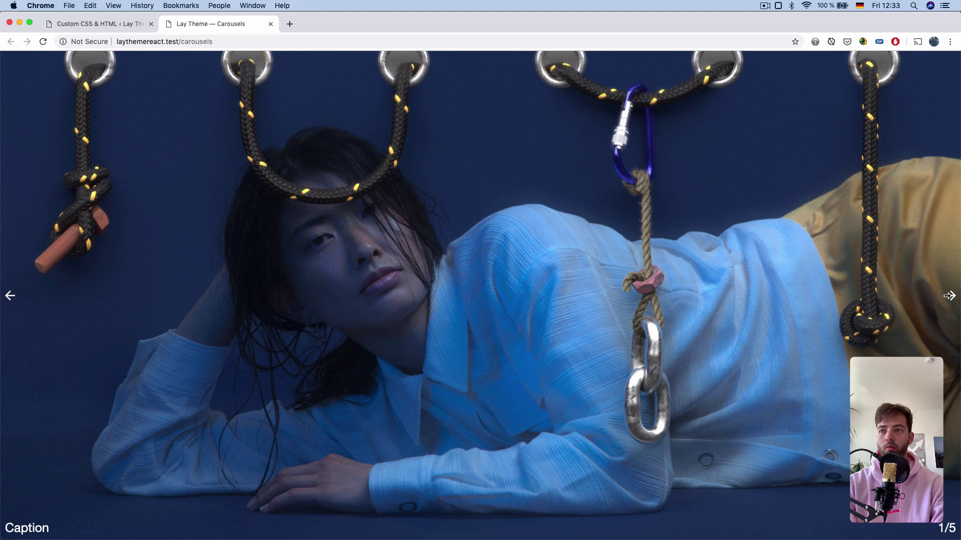
pyautogui.click(949, 296)
pyautogui.click(89, 309)
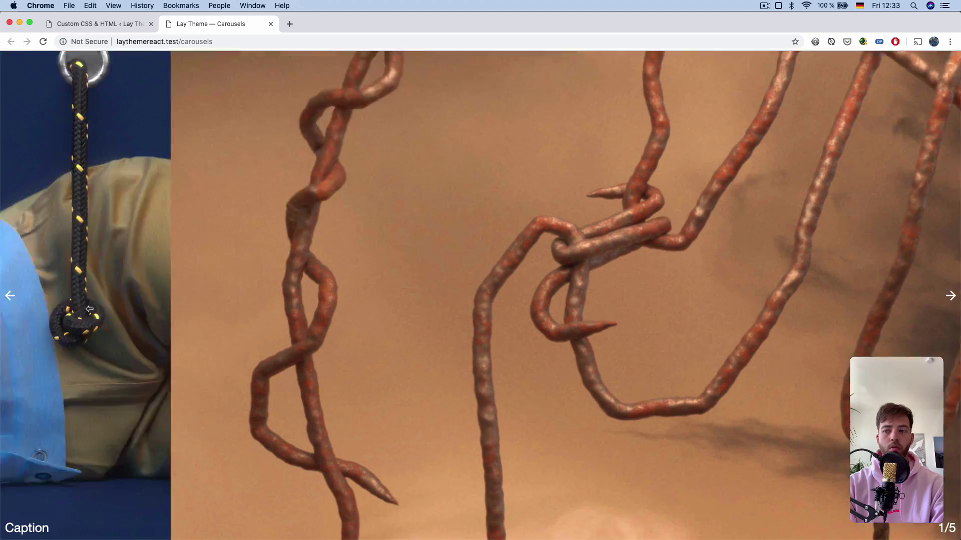
pyautogui.click(62, 23)
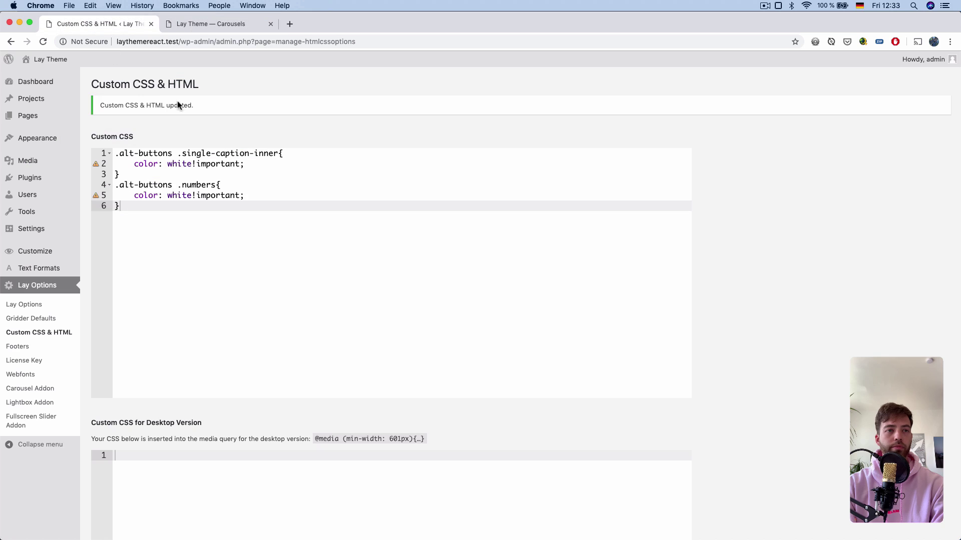
# Turn on Show Multiple Slides for the carousel in the Carousels project and update the project.
pyautogui.click(64, 100)
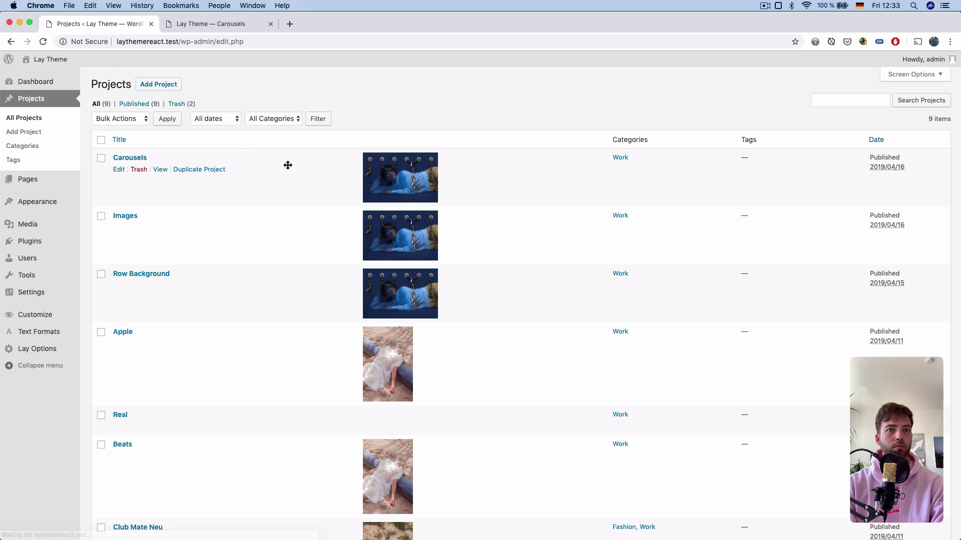
pyautogui.click(368, 176)
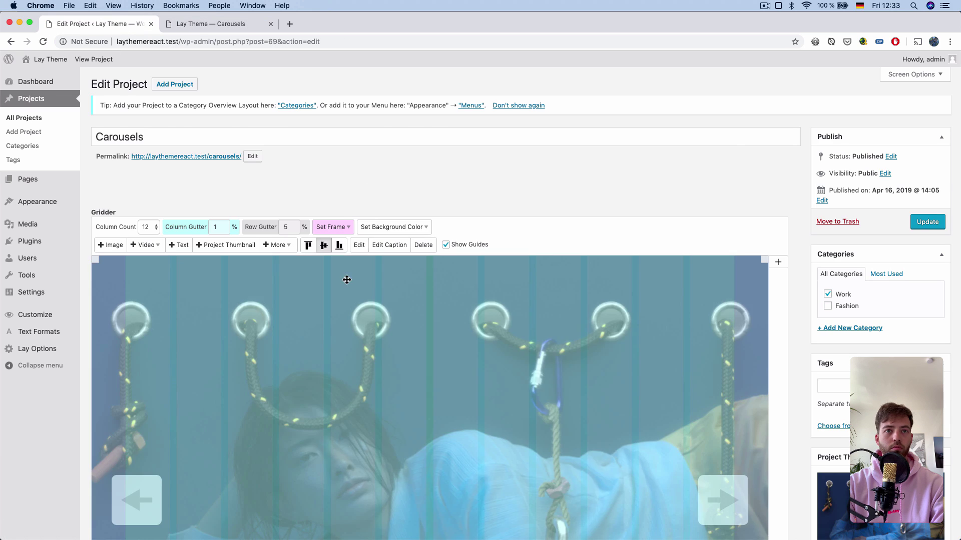
pyautogui.doubleClick(346, 280)
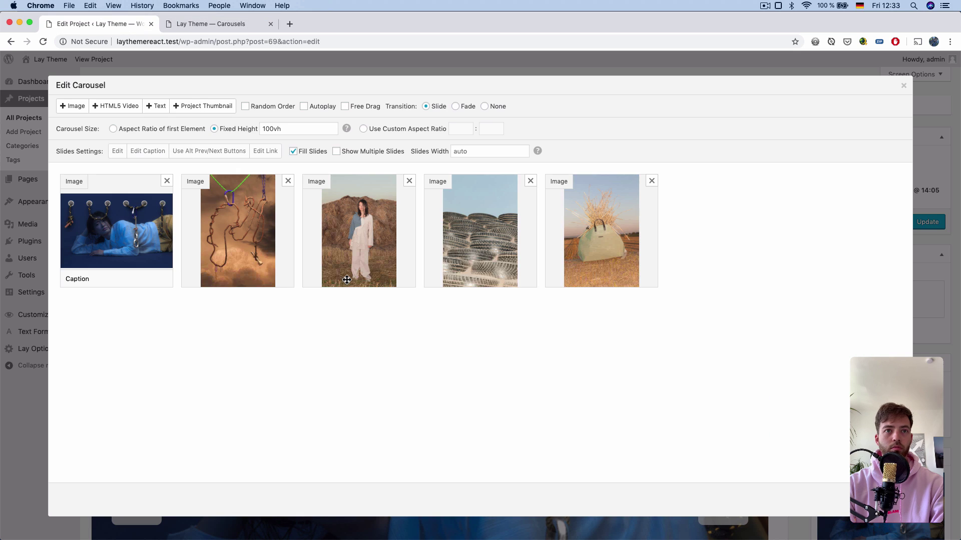
pyautogui.click(367, 156)
pyautogui.press('Escape')
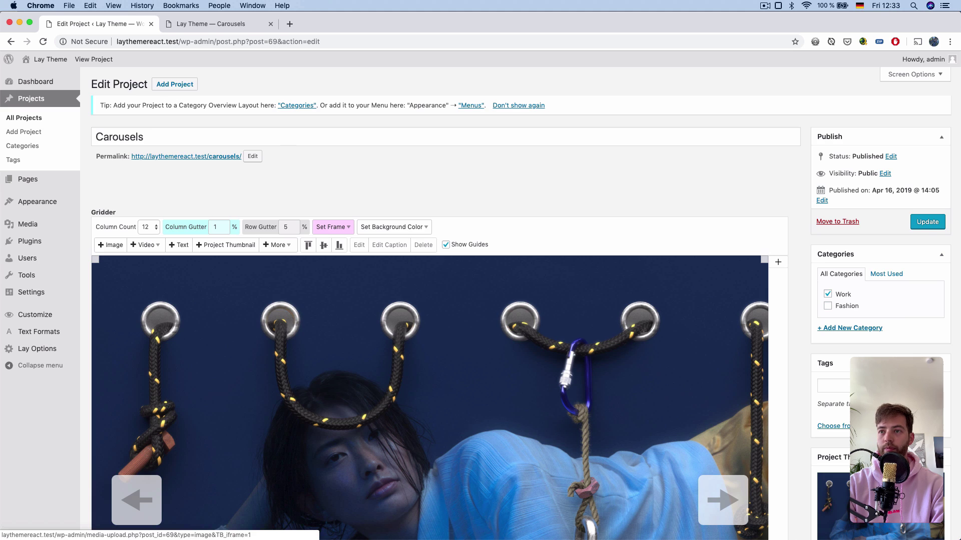
pyautogui.click(927, 222)
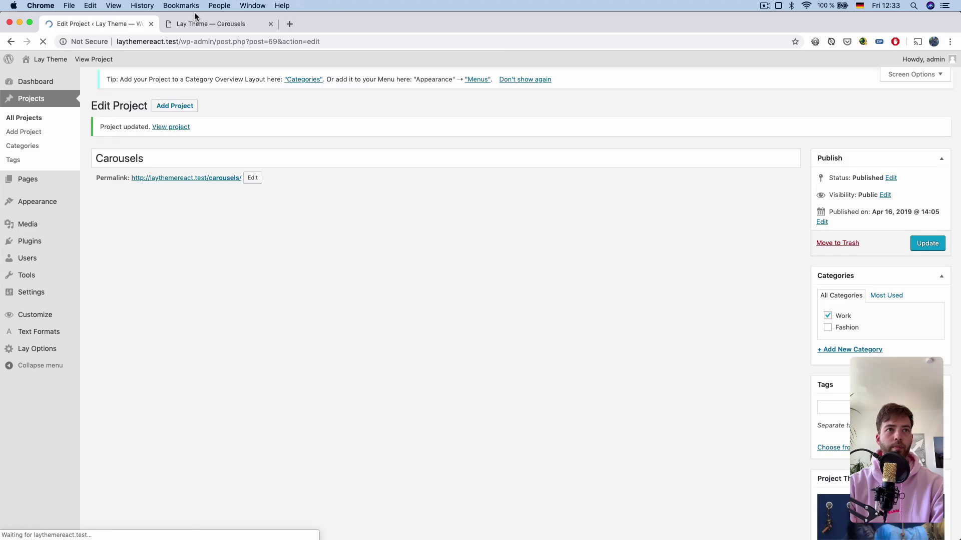
# Reload the live Carousels page and advance the carousel two slides to check the side-by-side view.
pyautogui.click(195, 19)
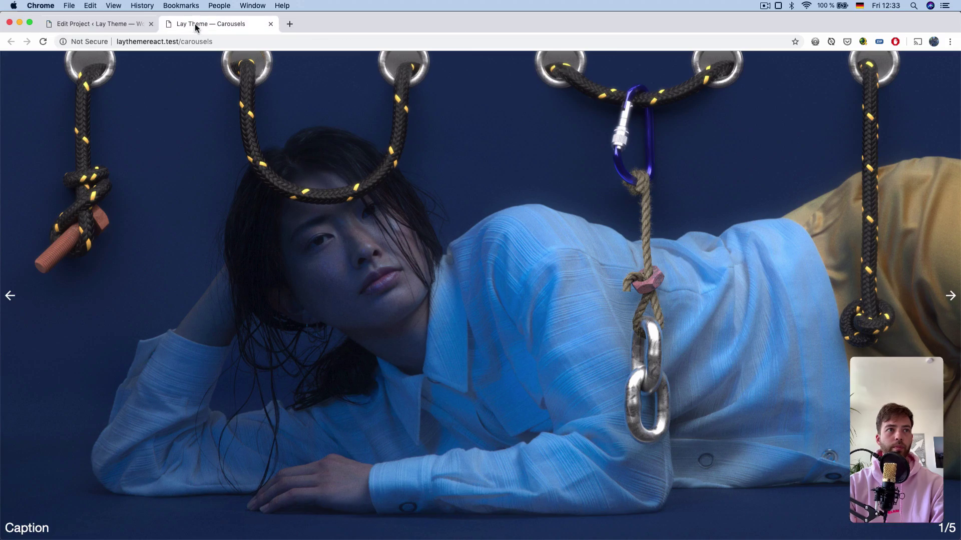
pyautogui.click(44, 42)
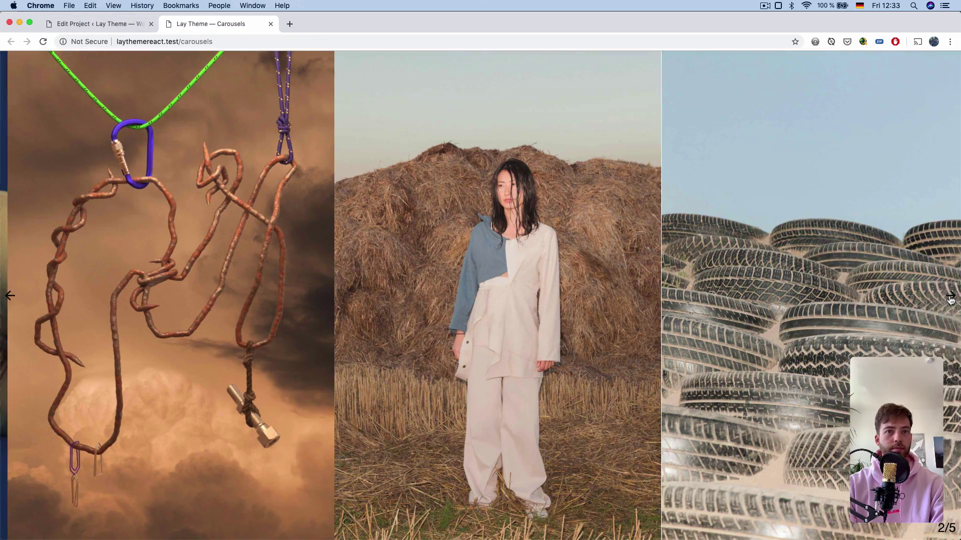
pyautogui.click(950, 297)
pyautogui.click(950, 297)
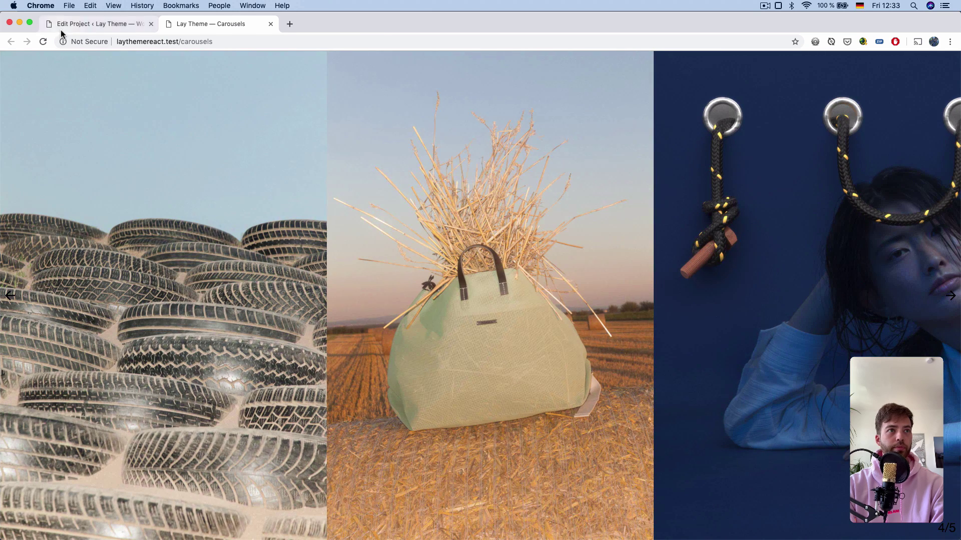
pyautogui.click(61, 30)
# Turn off Show Multiple Slides, set the carousel's Slides Width to 400px, and update the project.
pyautogui.click(271, 294)
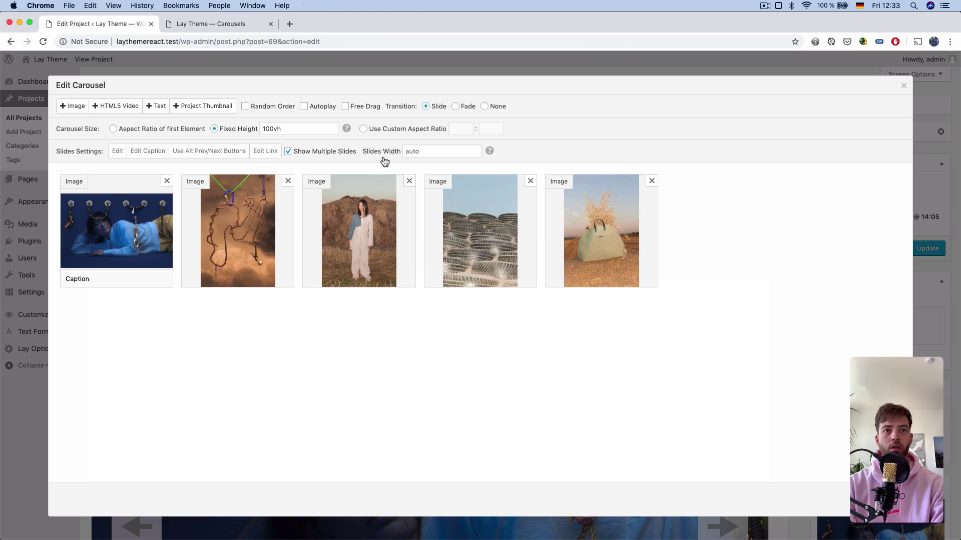
pyautogui.click(300, 152)
pyautogui.click(464, 155)
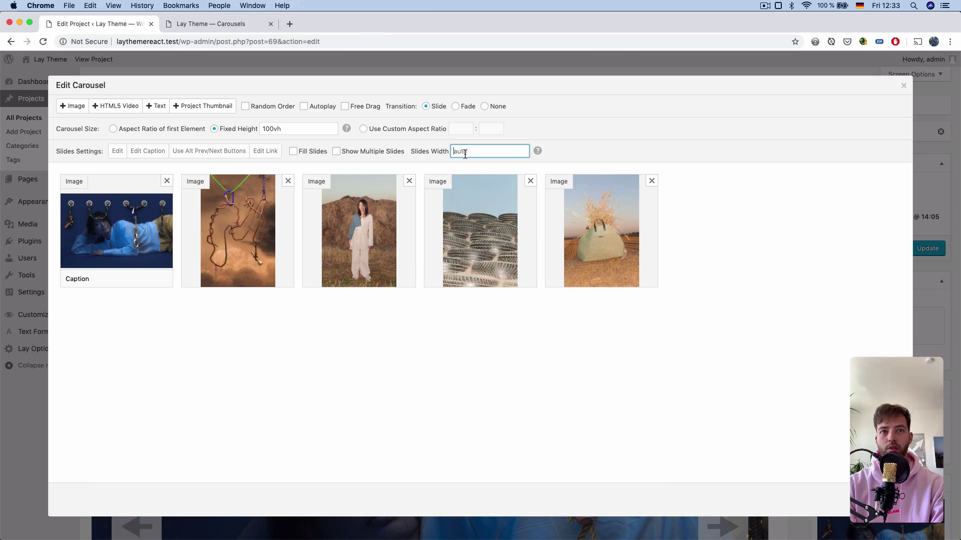
pyautogui.press('super+a')
pyautogui.write('4')
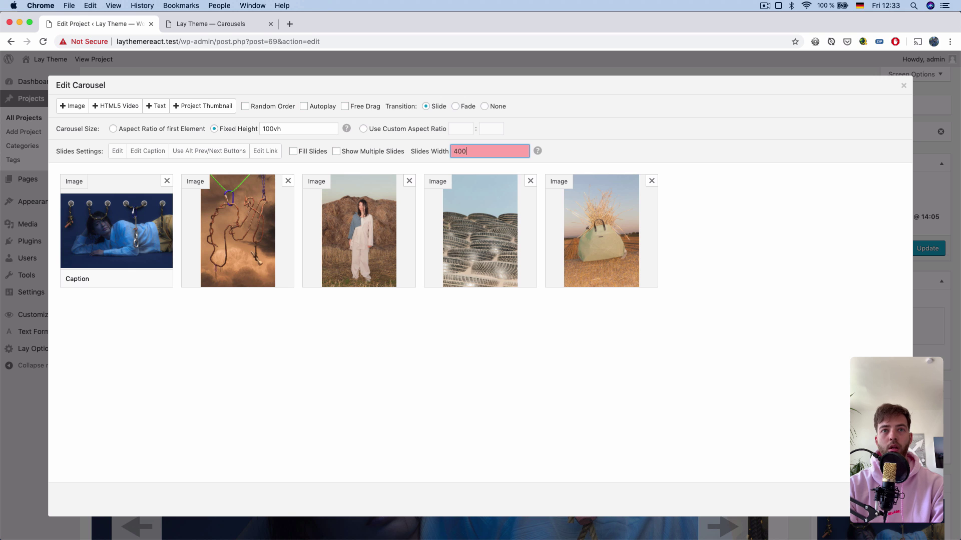
pyautogui.write('00px')
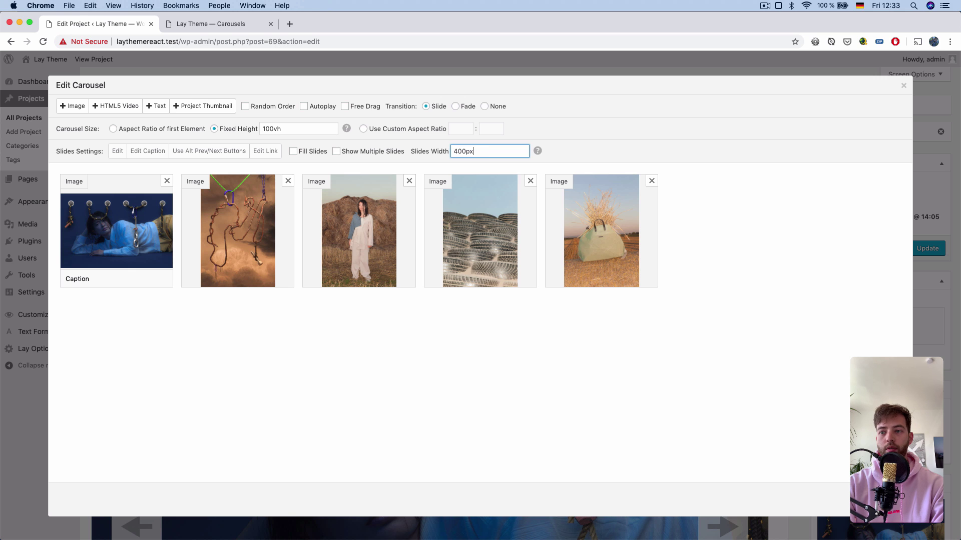
pyautogui.press('Return')
pyautogui.click(923, 248)
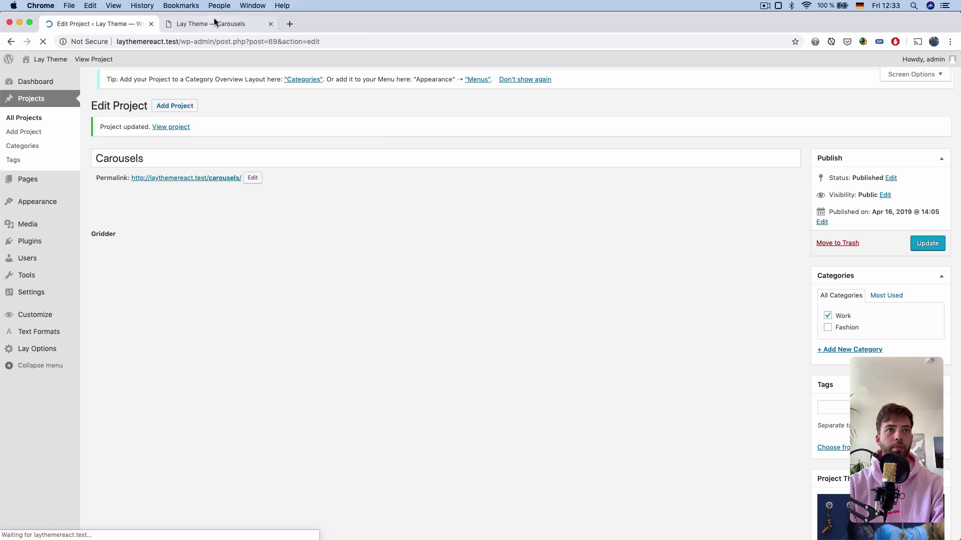
# Preview the 400px slides live, then change the carousel's Slides Width to 50%.
pyautogui.click(212, 24)
pyautogui.press('super+r')
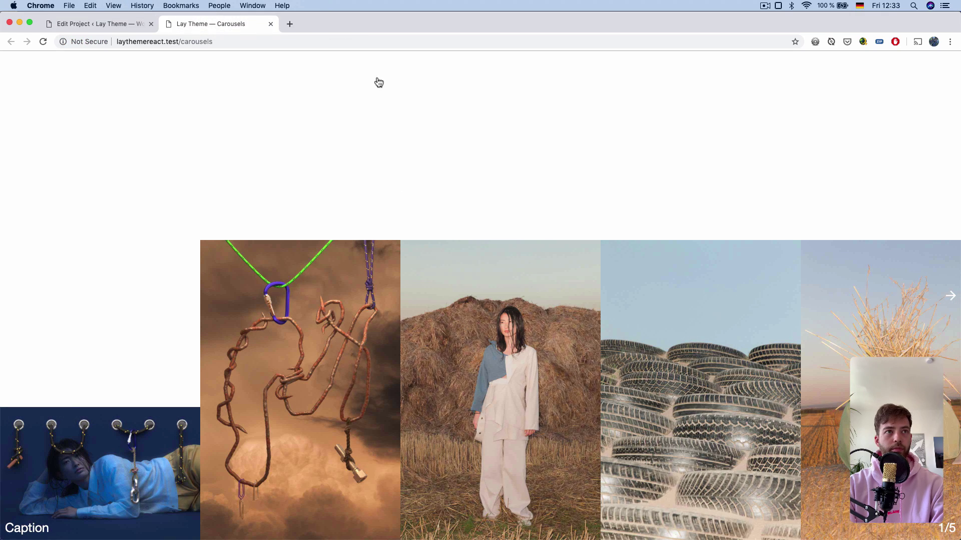
pyautogui.click(122, 26)
pyautogui.doubleClick(284, 338)
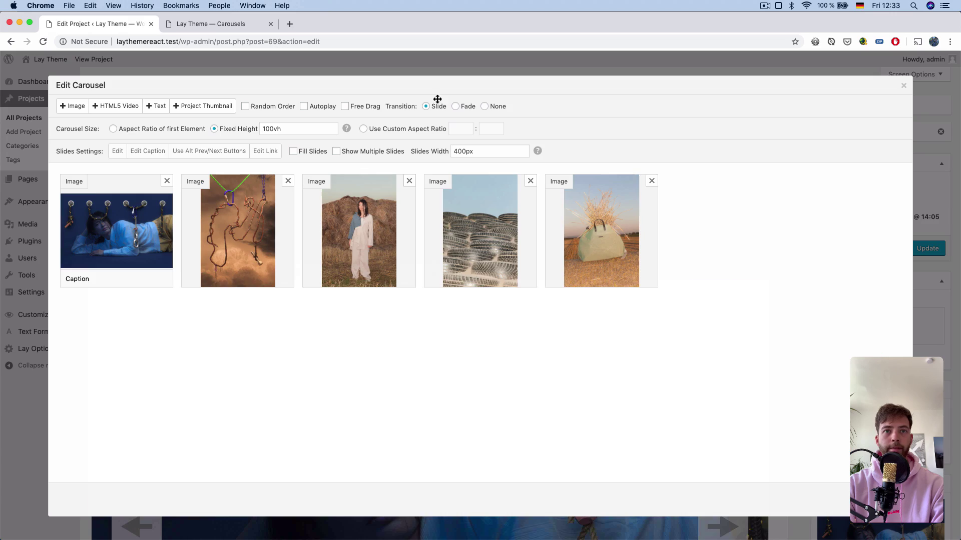
pyautogui.moveTo(470, 151); pyautogui.dragTo(393, 153)
pyautogui.write('50%')
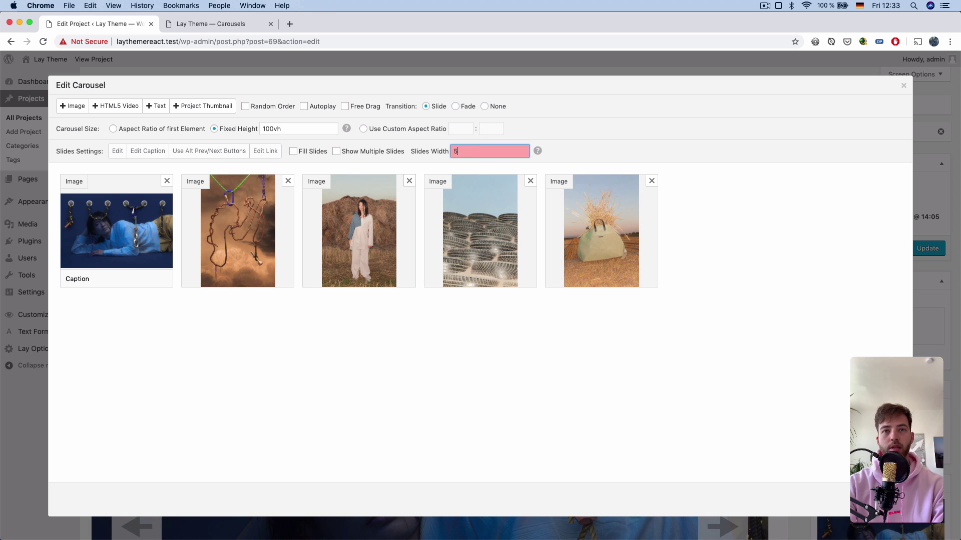
pyautogui.click(630, 124)
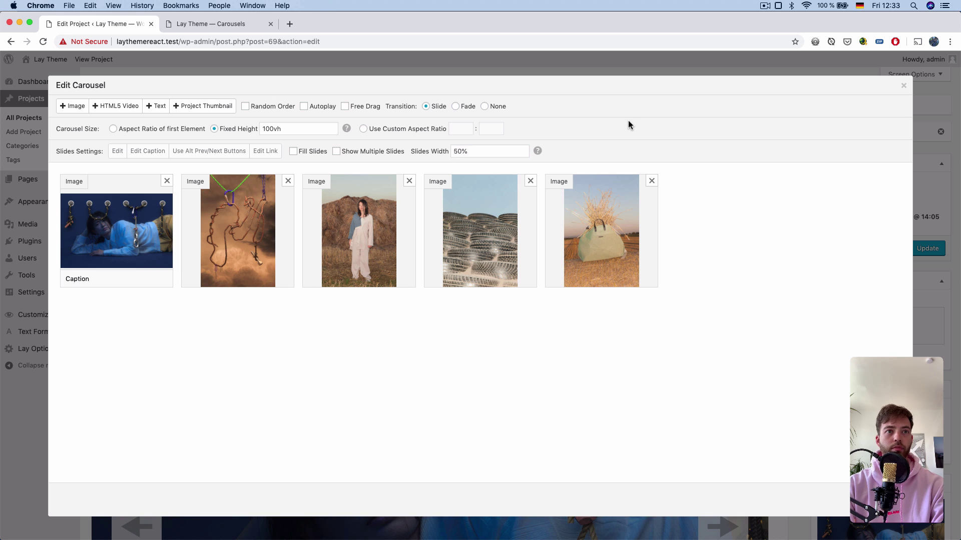
pyautogui.press('Escape')
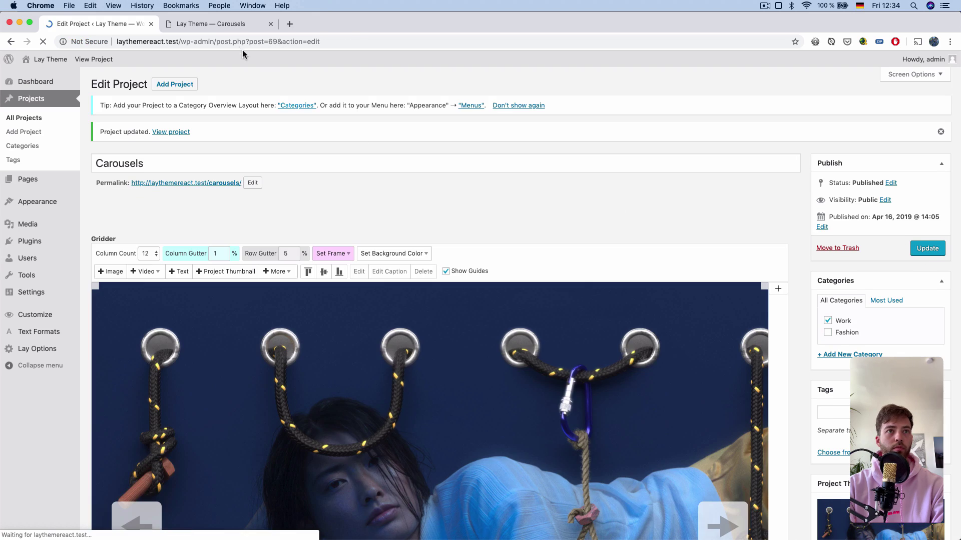
# Reload the live Carousels page and advance a slide to check the half-width slides.
pyautogui.click(215, 24)
pyautogui.press('super+r')
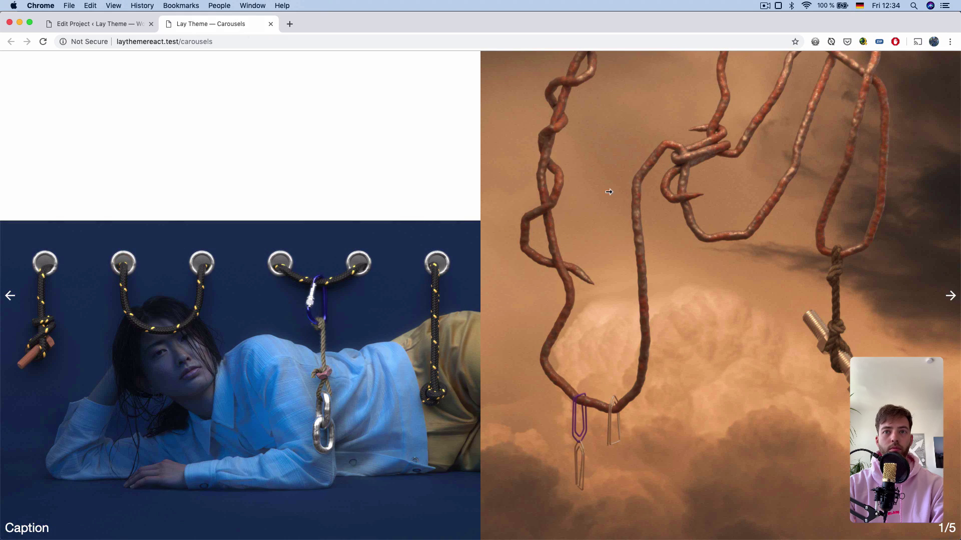
pyautogui.click(632, 193)
pyautogui.click(138, 25)
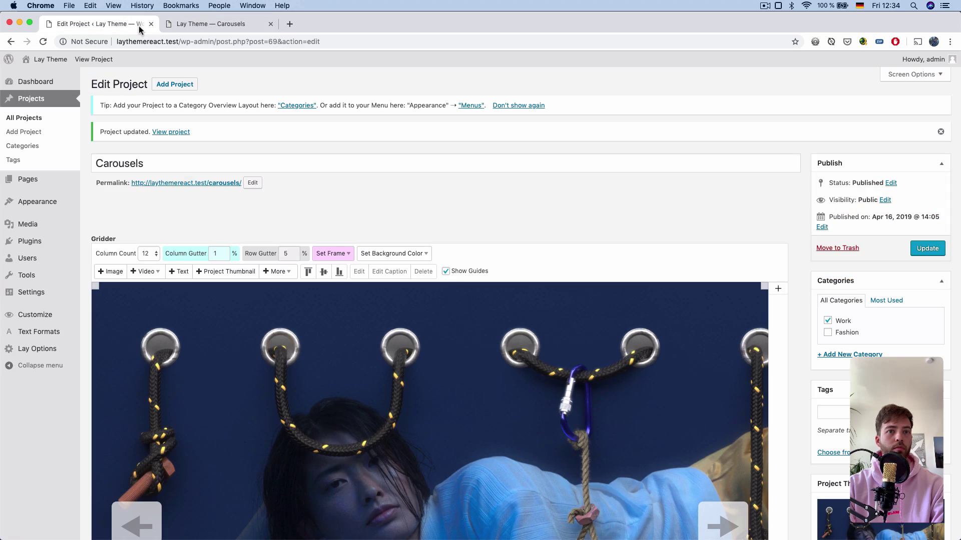
# Enable Free Drag on the carousel, then scroll through the slides on the reloaded live page.
pyautogui.doubleClick(281, 332)
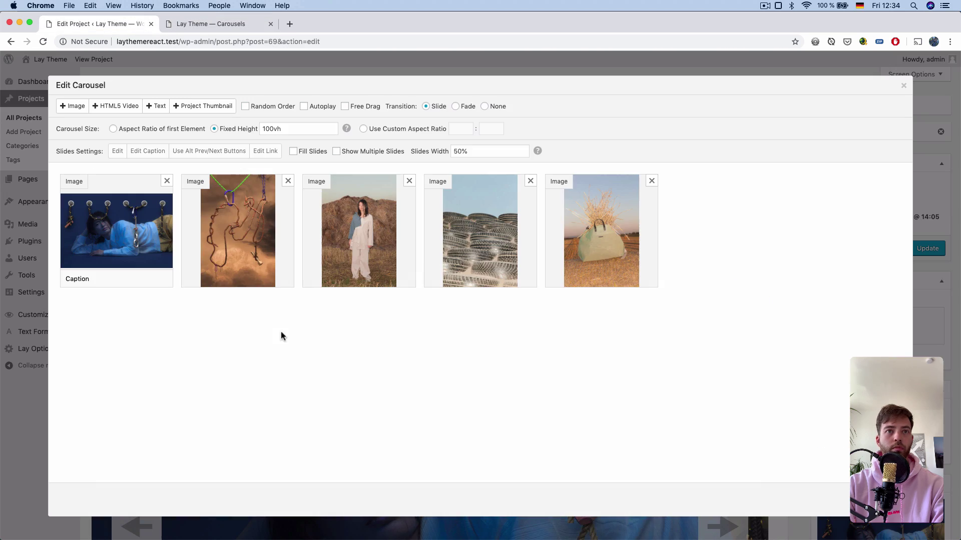
pyautogui.click(364, 111)
pyautogui.click(920, 255)
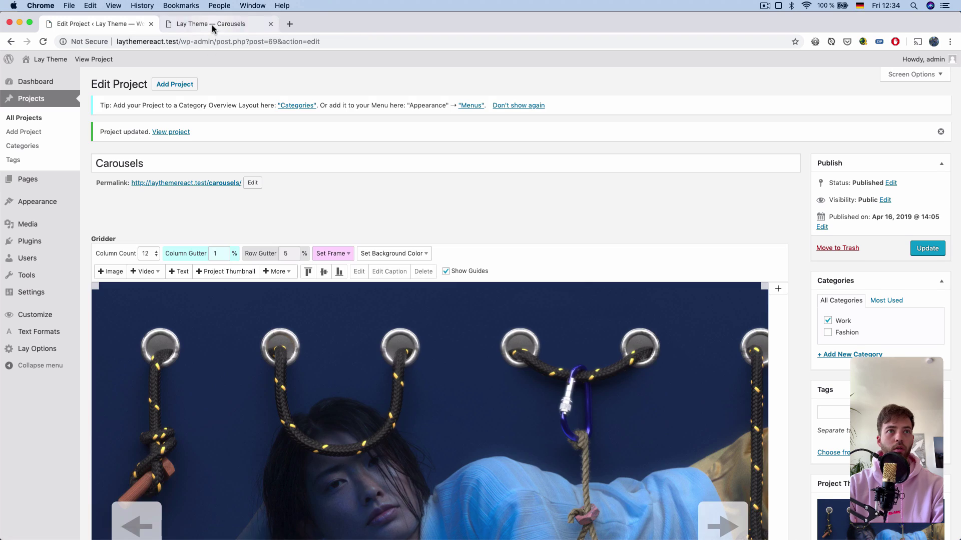
pyautogui.click(211, 25)
pyautogui.press('super+r')
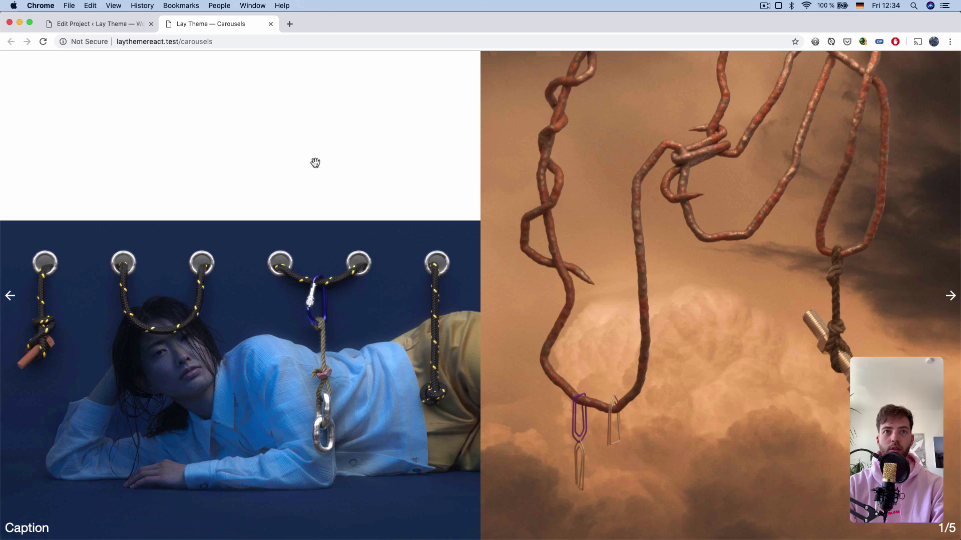
pyautogui.hscroll(5, 315, 160)
pyautogui.hscroll(10, 360, 142)
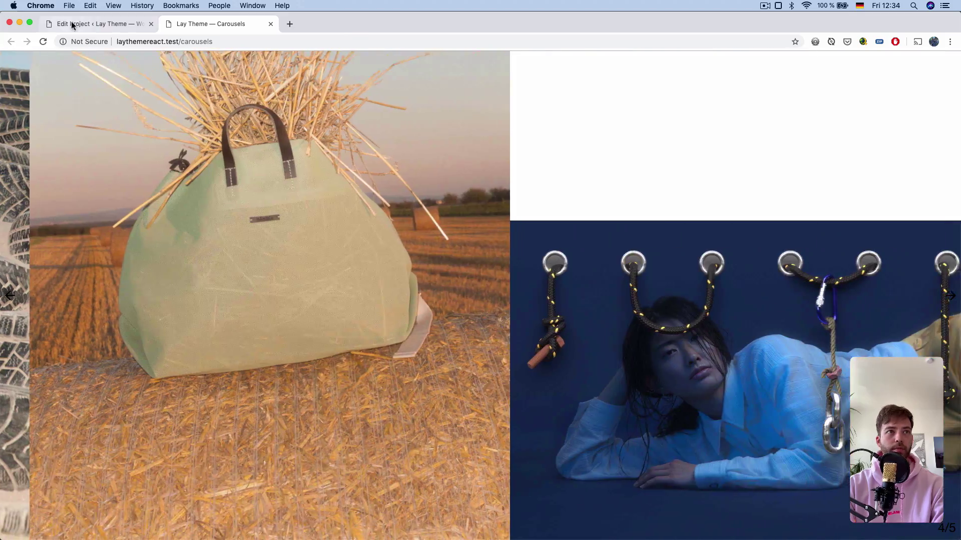
pyautogui.click(74, 22)
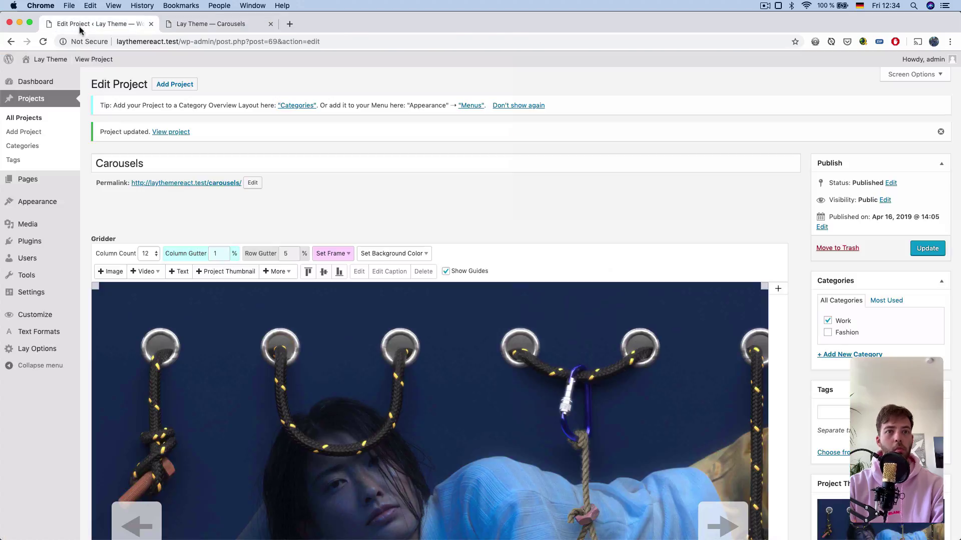
pyautogui.click(304, 392)
# Link the rope-image slide to the Beats project and update the project.
pyautogui.click(270, 264)
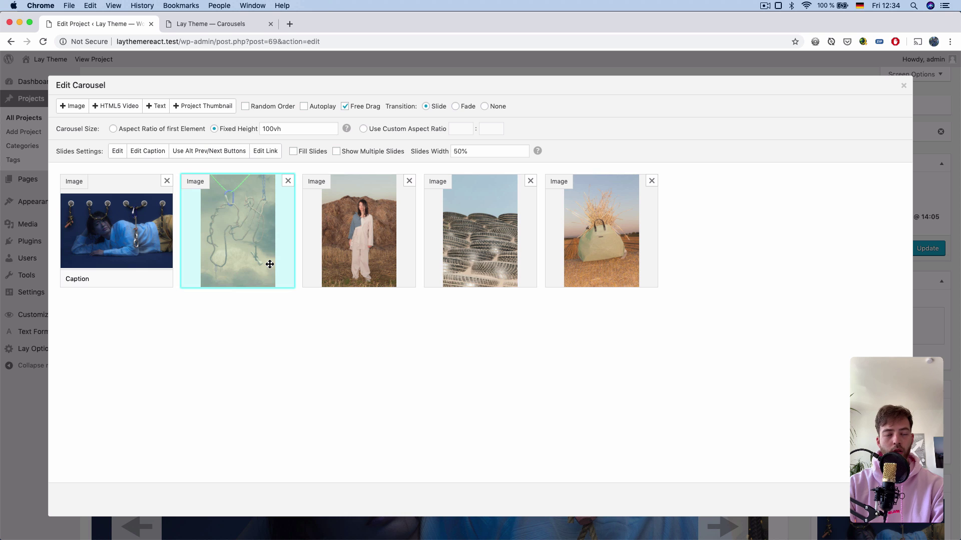
pyautogui.click(270, 156)
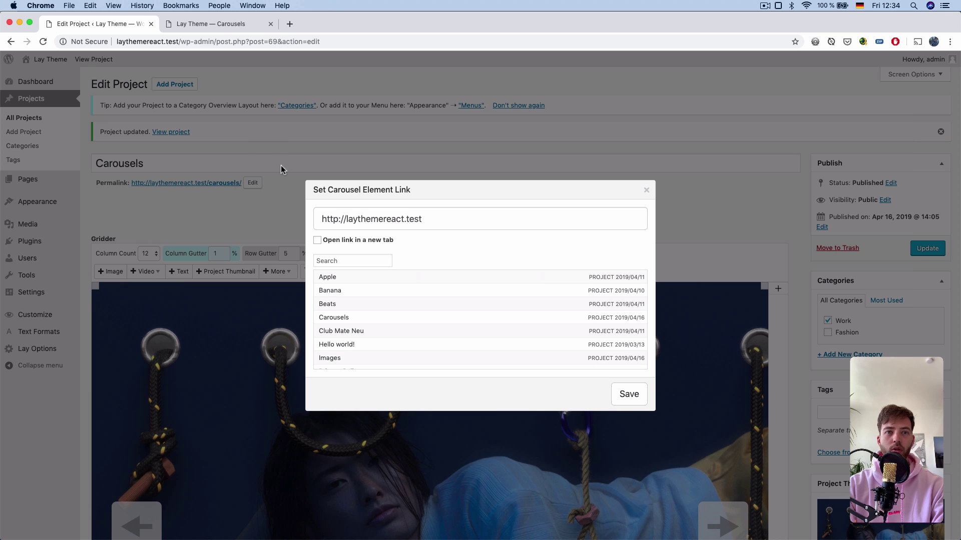
pyautogui.click(362, 305)
pyautogui.click(612, 395)
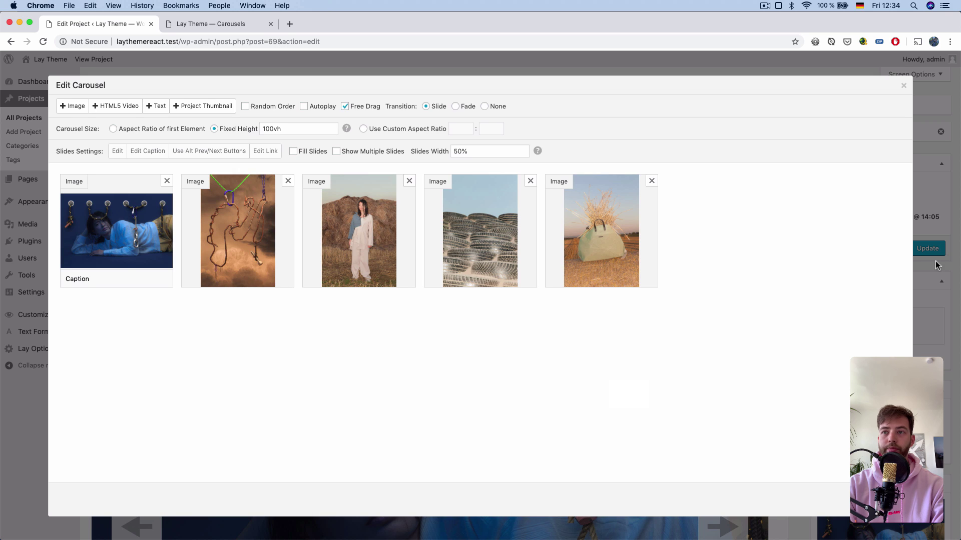
pyautogui.click(886, 499)
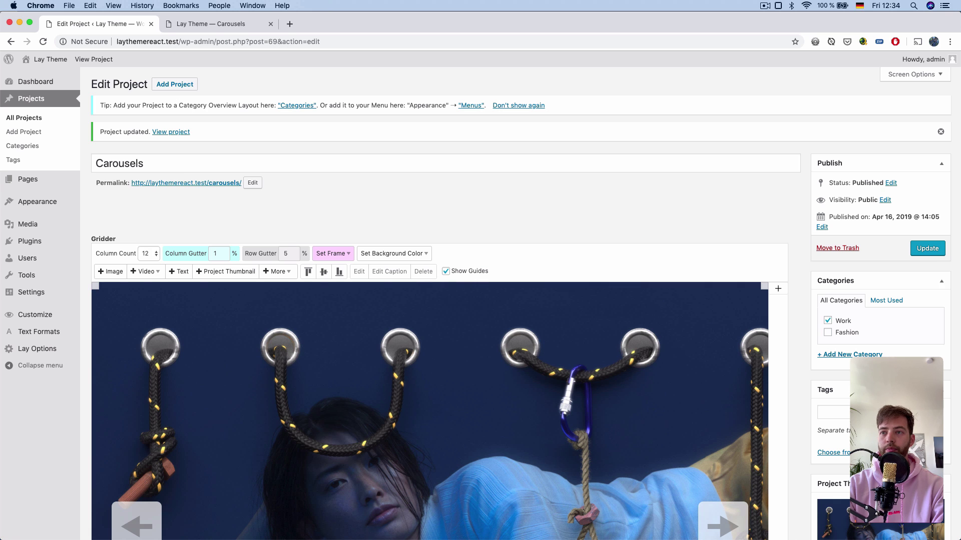
pyautogui.click(927, 246)
# On the reloaded live page, drag to the rope slide and confirm it opens the Beats page.
pyautogui.click(246, 23)
pyautogui.press('super+r')
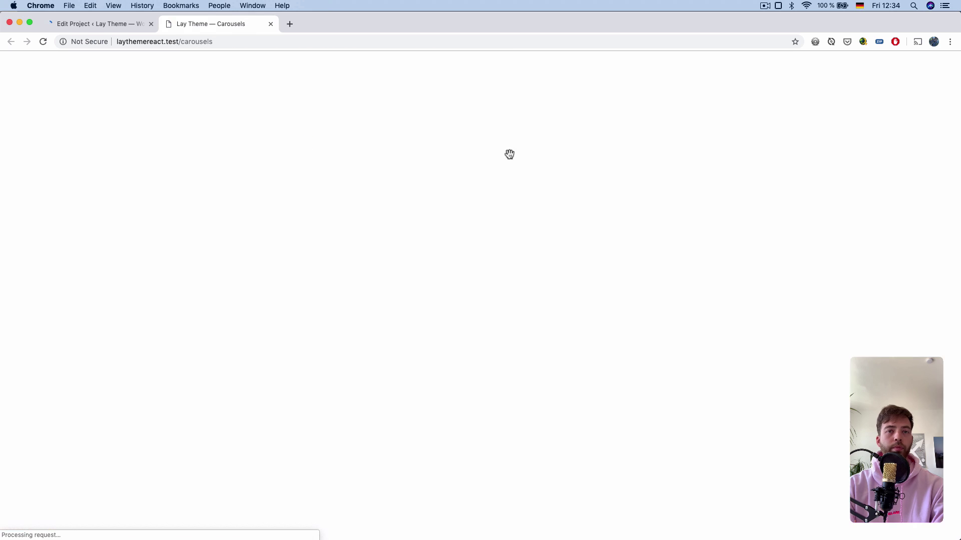
pyautogui.moveTo(361, 166); pyautogui.dragTo(259, 165)
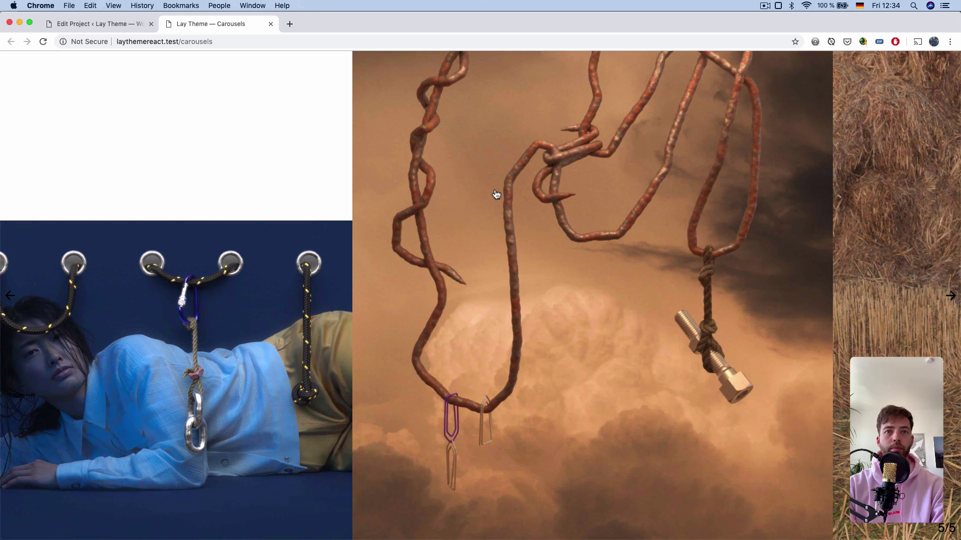
pyautogui.click(491, 179)
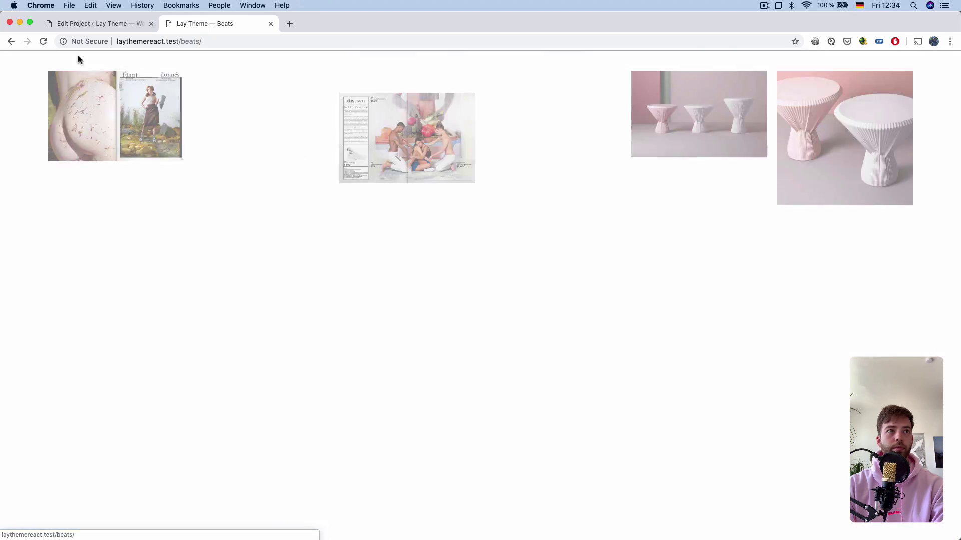
pyautogui.click(11, 43)
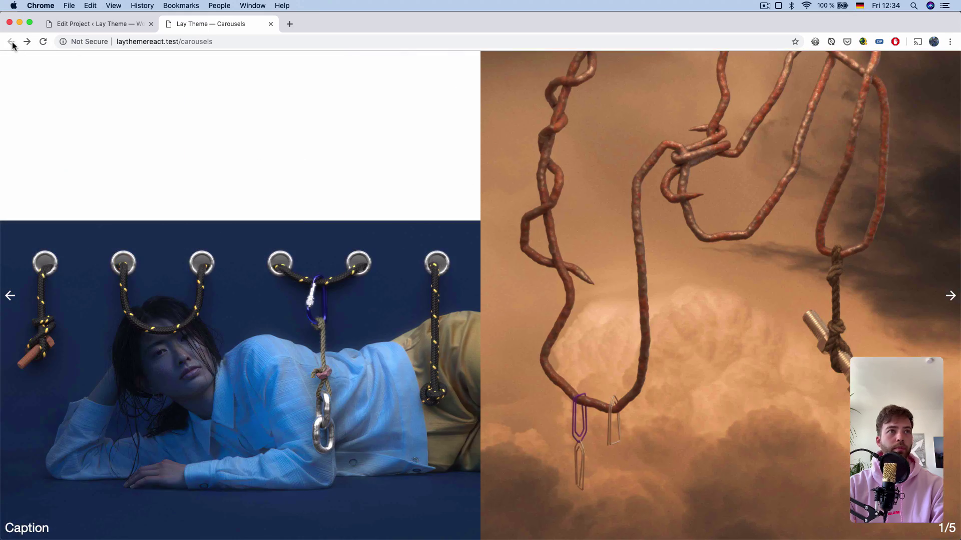
pyautogui.click(95, 23)
# Change the carousel's Fixed Height from 100vh to auto and Slides Width from 50% to 500px, then update.
pyautogui.click(275, 384)
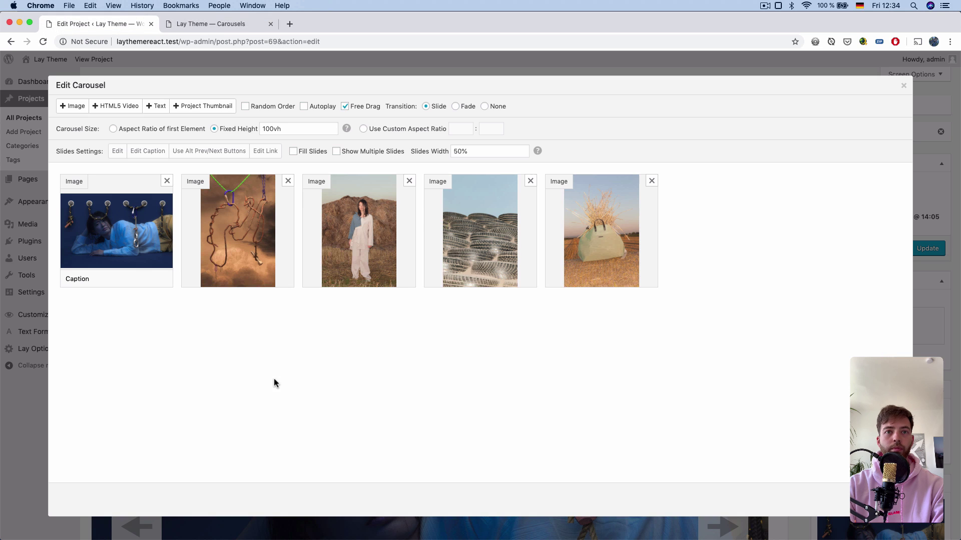
pyautogui.click(262, 128)
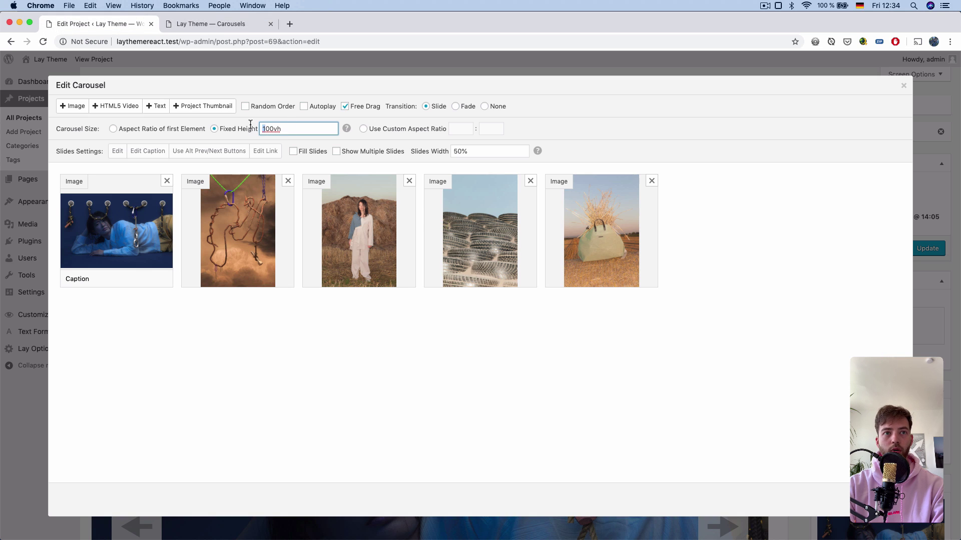
pyautogui.doubleClick(272, 129)
pyautogui.write('auto')
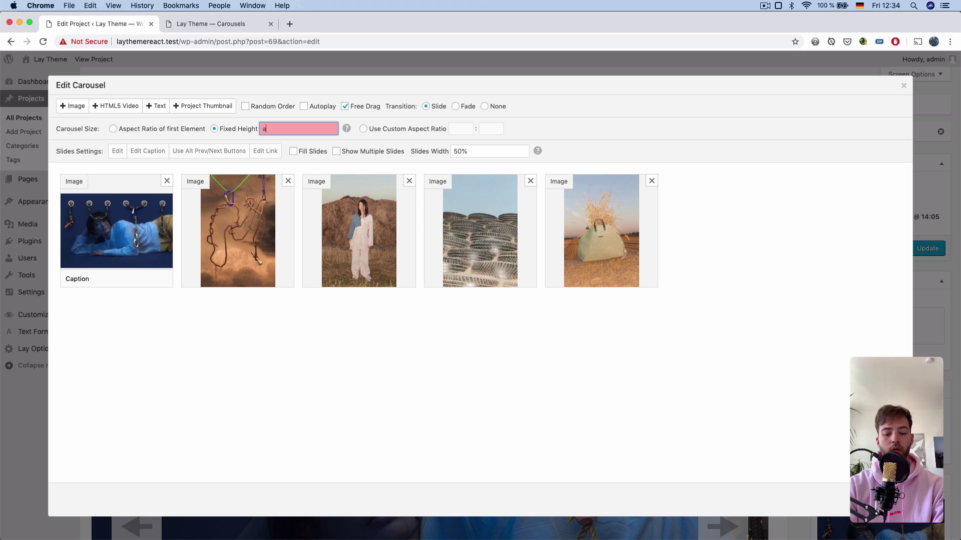
pyautogui.doubleClick(479, 153)
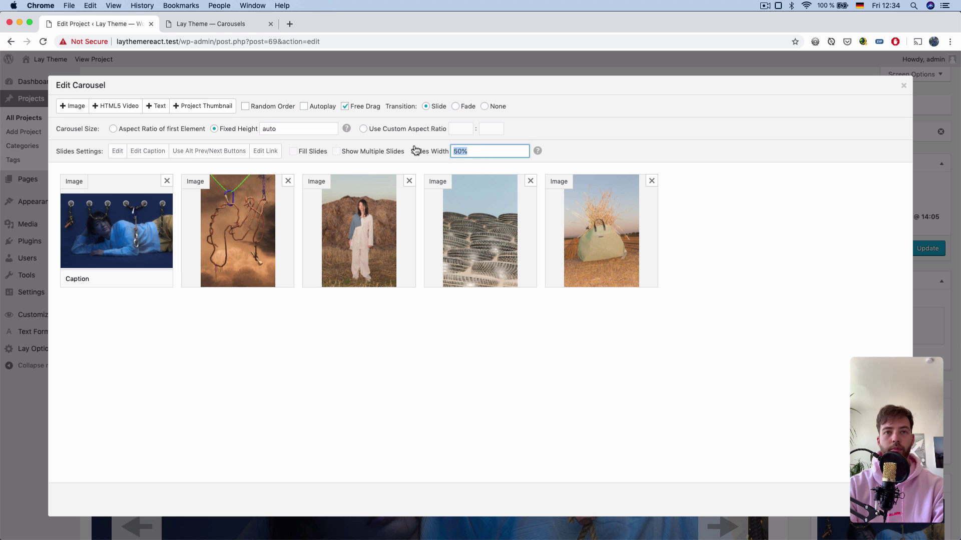
pyautogui.write('500px')
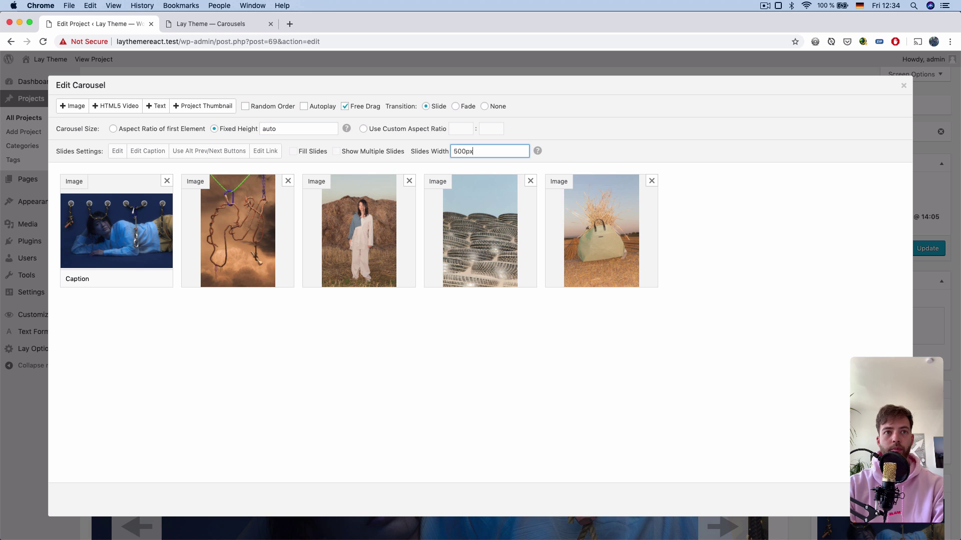
pyautogui.press('Return')
pyautogui.click(927, 248)
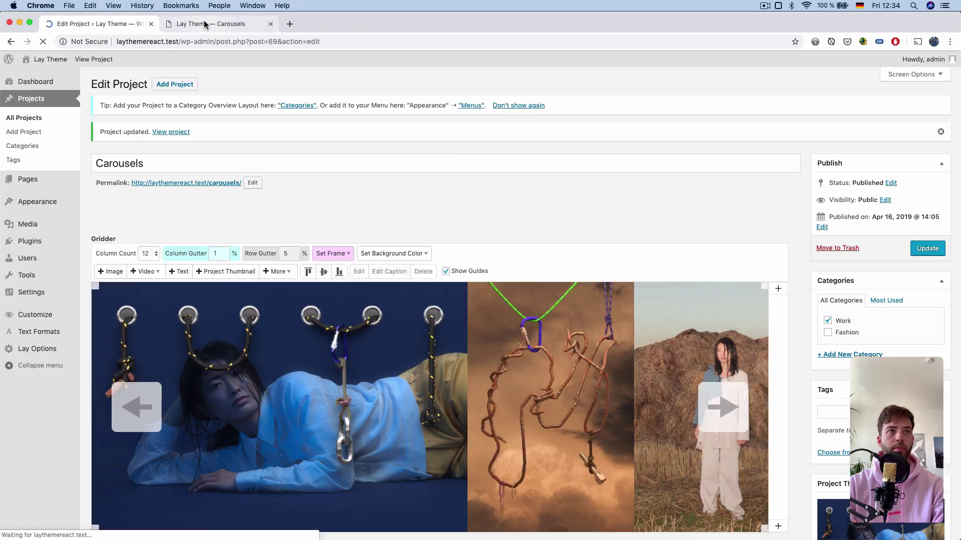
pyautogui.click(203, 23)
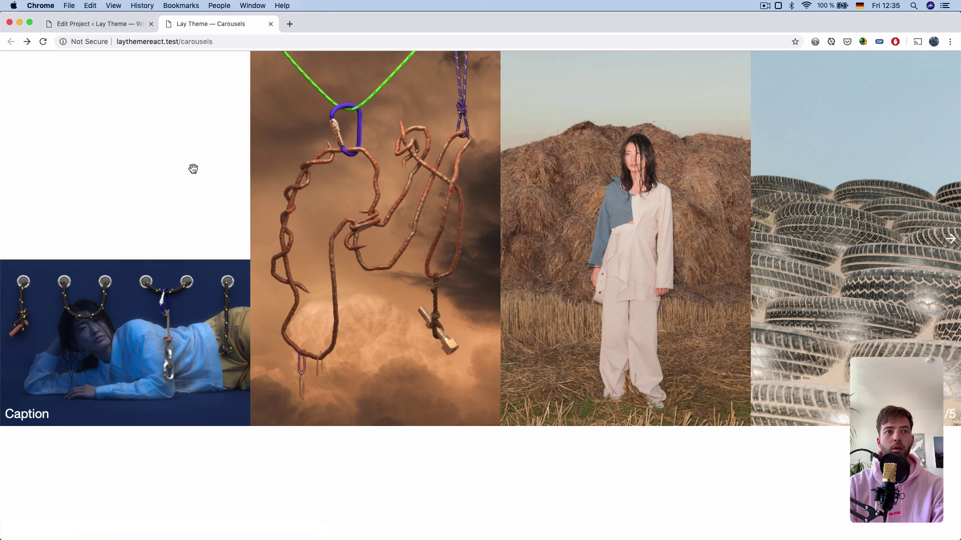
pyautogui.moveTo(206, 171); pyautogui.dragTo(67, 176)
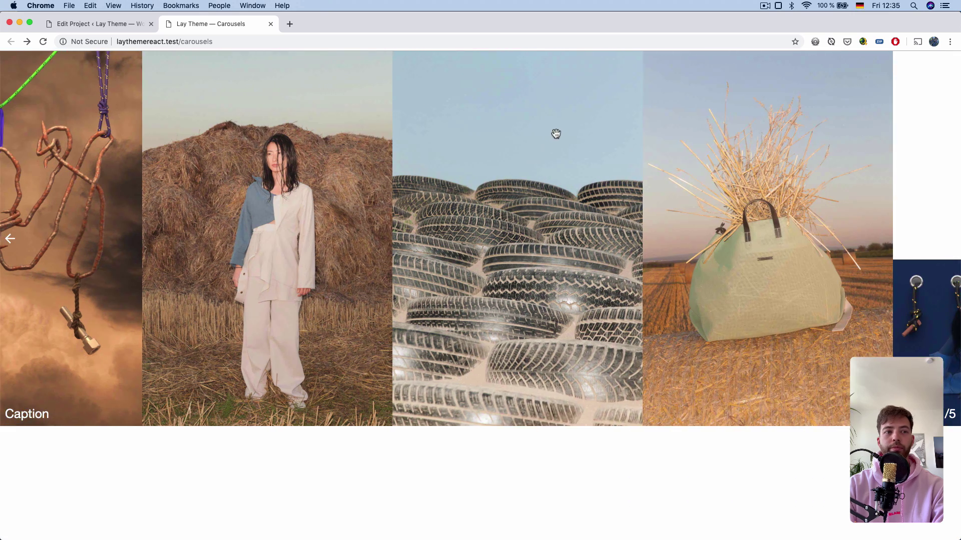
pyautogui.moveTo(555, 133); pyautogui.dragTo(330, 161)
pyautogui.moveTo(549, 141); pyautogui.dragTo(315, 151)
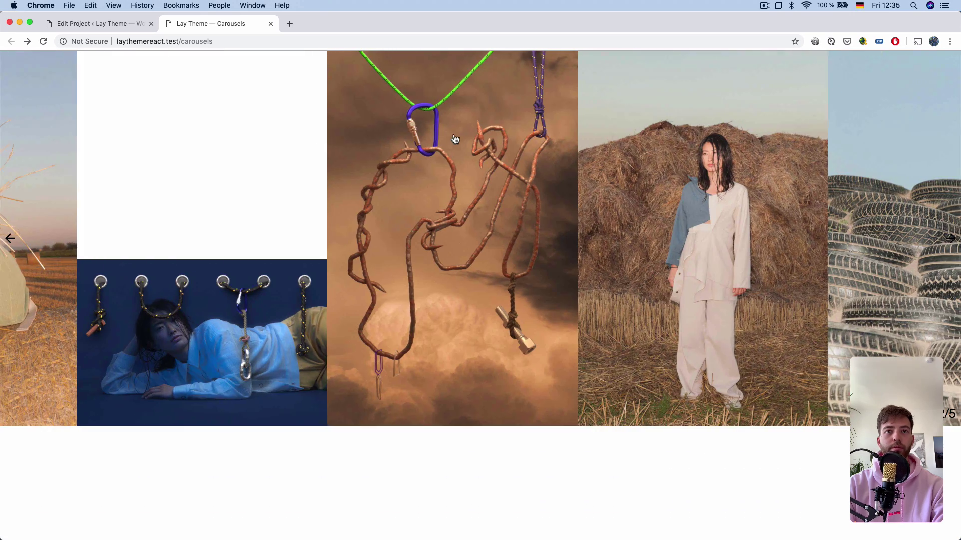